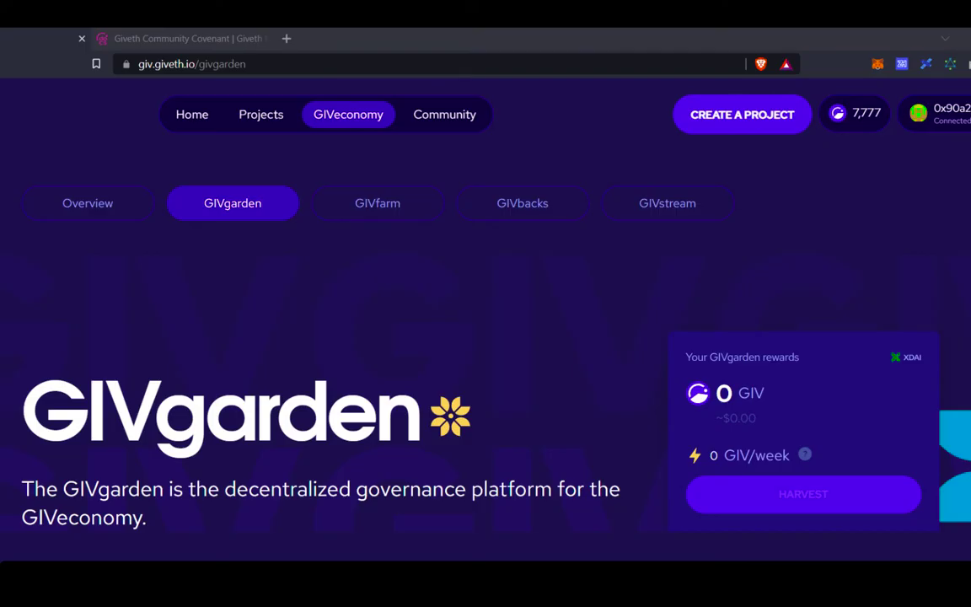
Open the GIVgarden governance app in a new tab from the Giveth page.
{"action": "scroll", "coordinate": [722, 548], "scroll_direction": "down", "scroll_amount": 3}
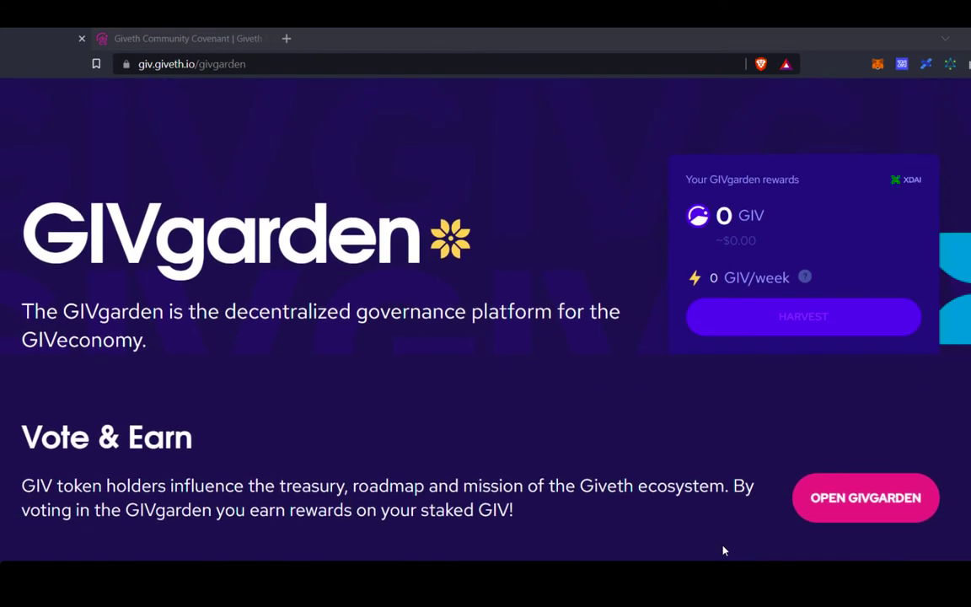
{"action": "scroll", "coordinate": [722, 549], "scroll_direction": "down", "scroll_amount": 5}
{"action": "scroll", "coordinate": [722, 549], "scroll_direction": "down", "scroll_amount": 1}
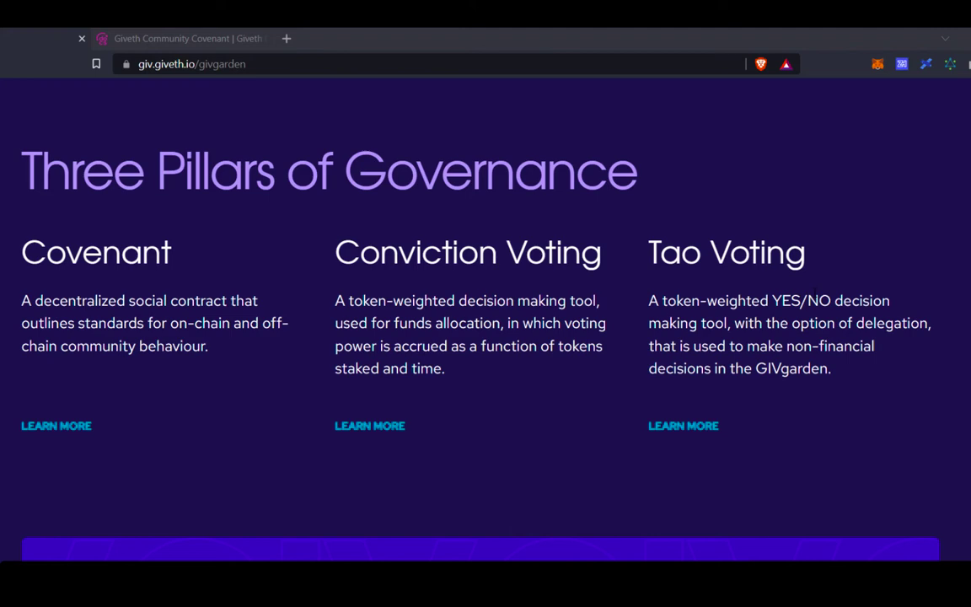
{"action": "scroll", "coordinate": [815, 291], "scroll_direction": "up", "scroll_amount": 5}
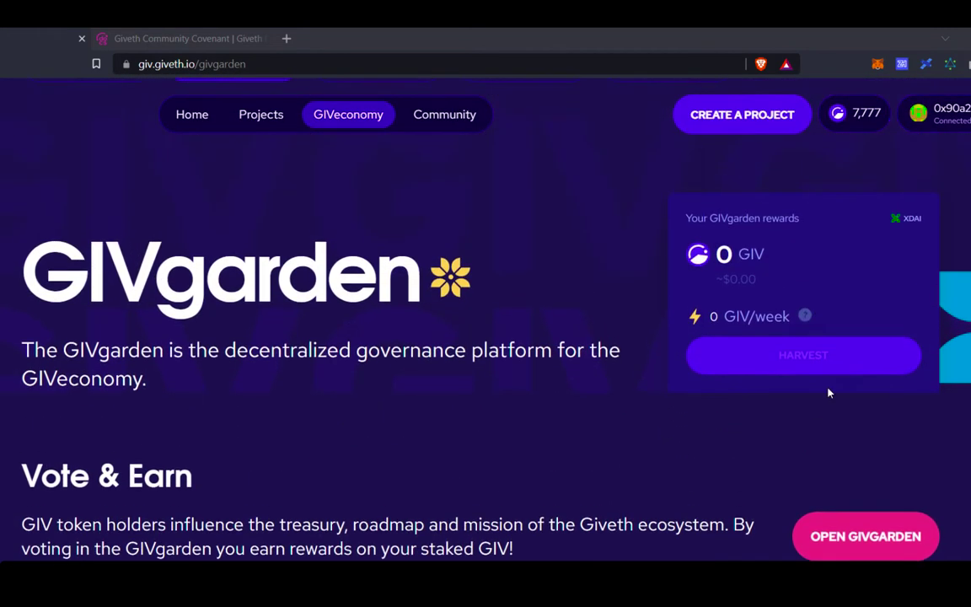
{"action": "scroll", "coordinate": [834, 405], "scroll_direction": "down", "scroll_amount": 2}
{"action": "left_click", "coordinate": [860, 424]}
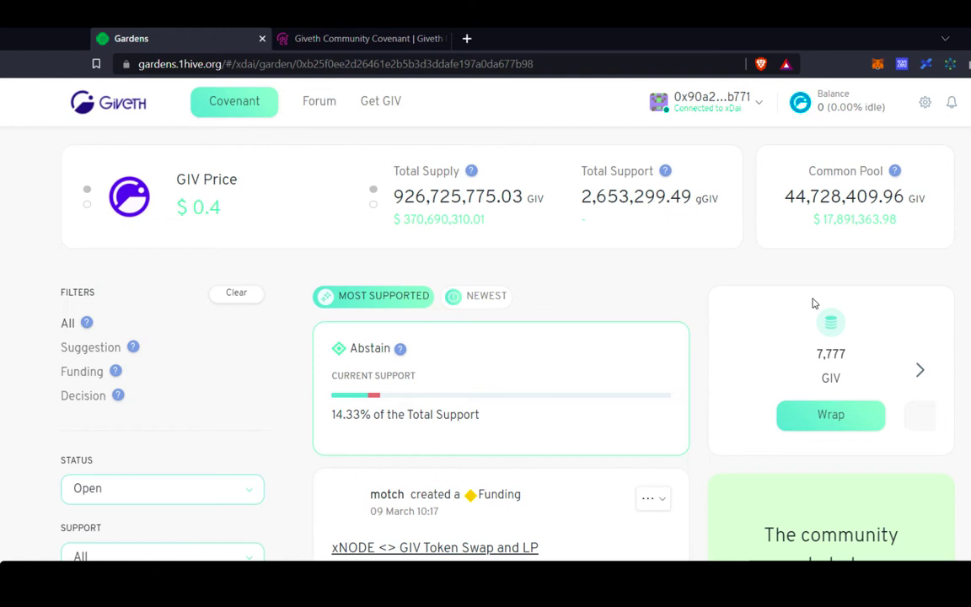
Scroll through the Giveth garden's open funding proposals, ranked by support.
{"action": "scroll", "coordinate": [634, 357], "scroll_direction": "down", "scroll_amount": 2}
{"action": "scroll", "coordinate": [585, 412], "scroll_direction": "down", "scroll_amount": 2}
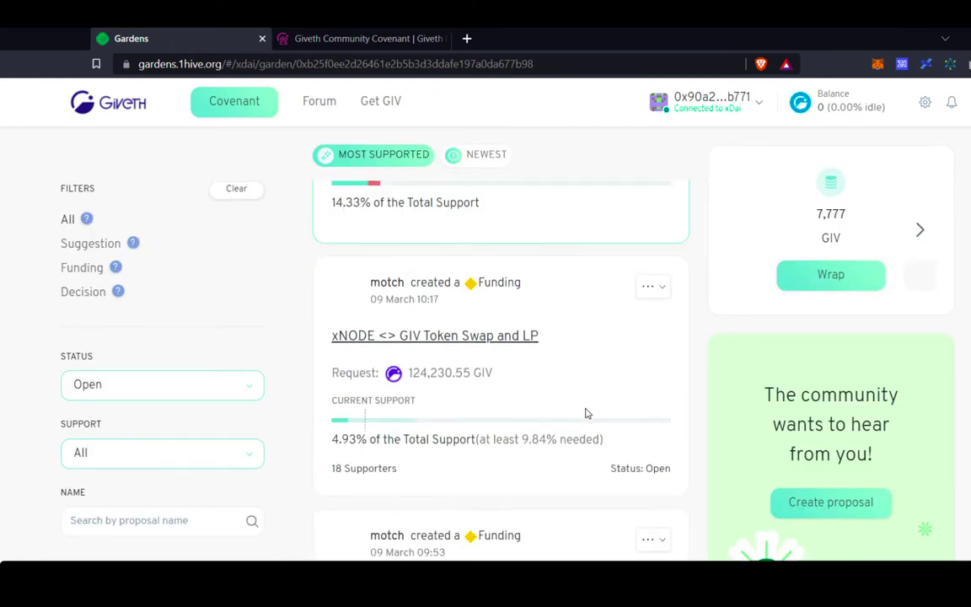
{"action": "scroll", "coordinate": [587, 413], "scroll_direction": "down", "scroll_amount": 2}
{"action": "scroll", "coordinate": [588, 413], "scroll_direction": "up", "scroll_amount": 1}
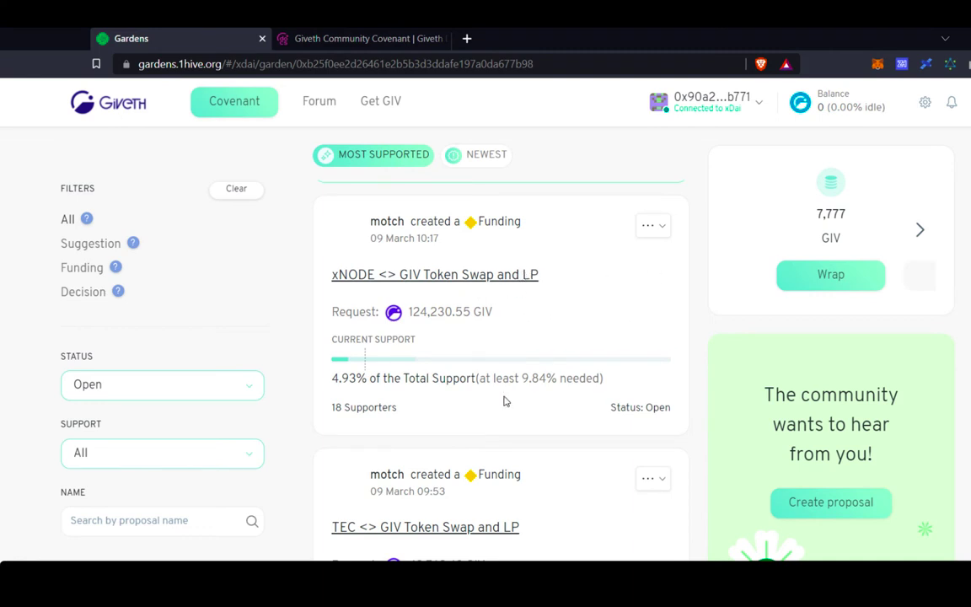
{"action": "scroll", "coordinate": [504, 380], "scroll_direction": "down", "scroll_amount": 2}
{"action": "scroll", "coordinate": [505, 379], "scroll_direction": "up", "scroll_amount": 2}
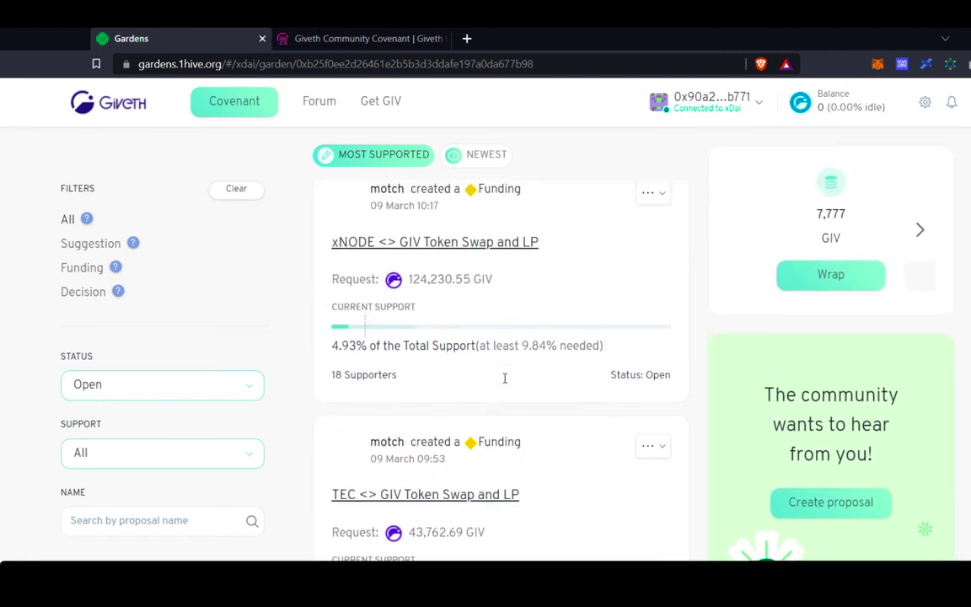
{"action": "scroll", "coordinate": [505, 378], "scroll_direction": "up", "scroll_amount": 4}
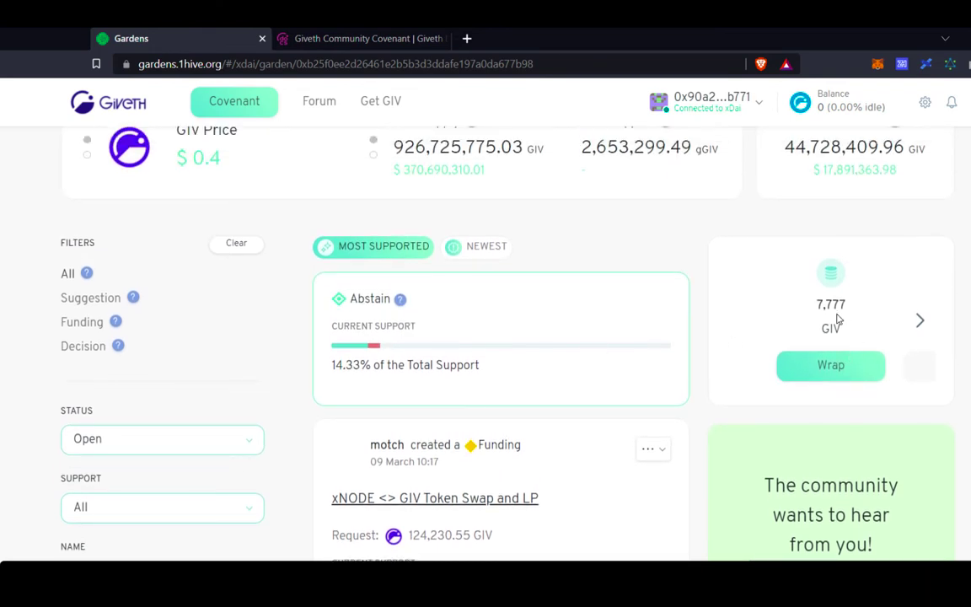
Enter 1,000 GIV in the wrap form and submit the wrap.
{"action": "left_click", "coordinate": [842, 372]}
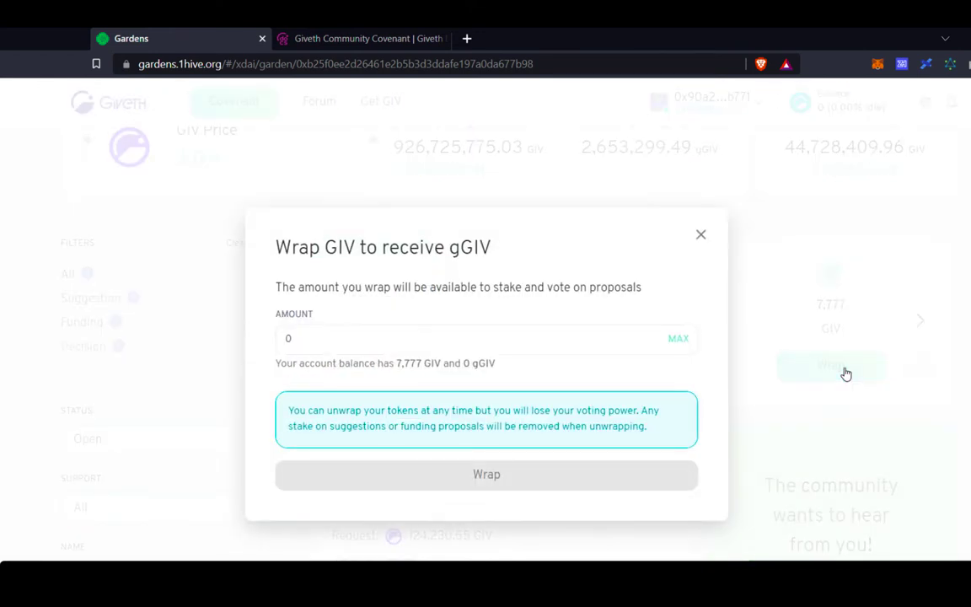
{"action": "left_click", "coordinate": [297, 350]}
{"action": "type", "text": "1,0"}
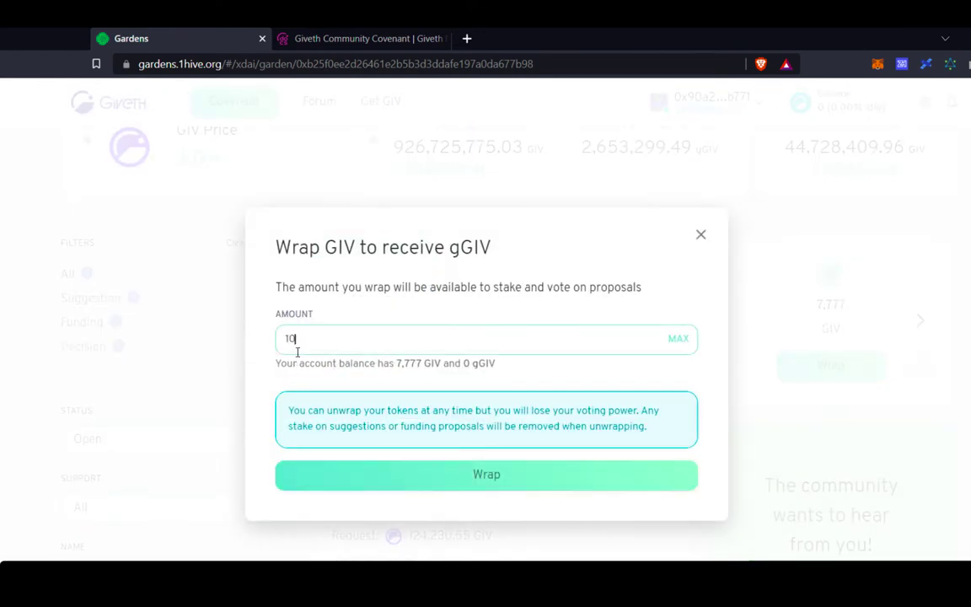
{"action": "type", "text": "00"}
{"action": "left_click", "coordinate": [546, 485]}
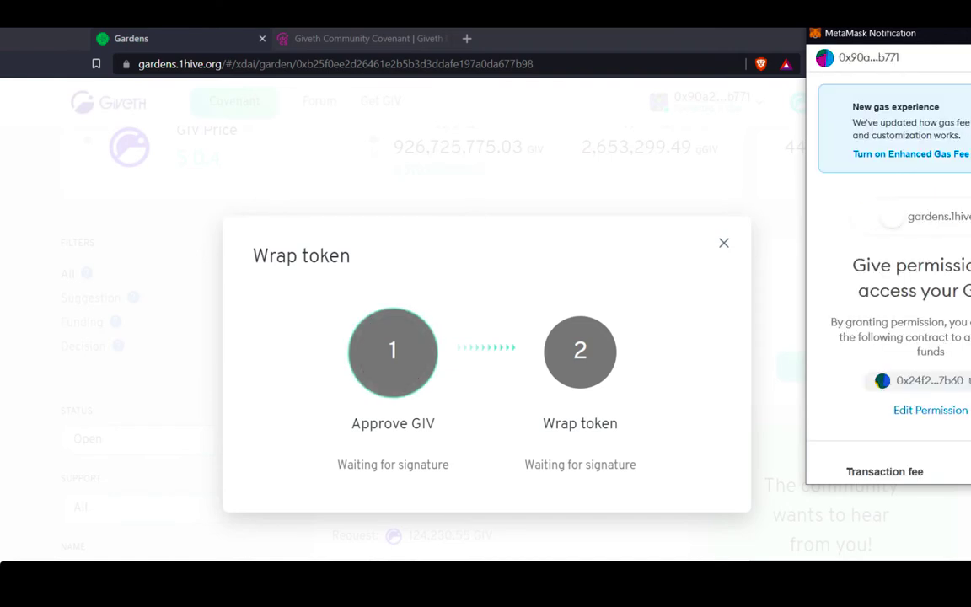
Approve the GIV spending and confirm the queued wrap transaction in MetaMask.
{"action": "scroll", "coordinate": [888, 253], "scroll_direction": "down", "scroll_amount": 2}
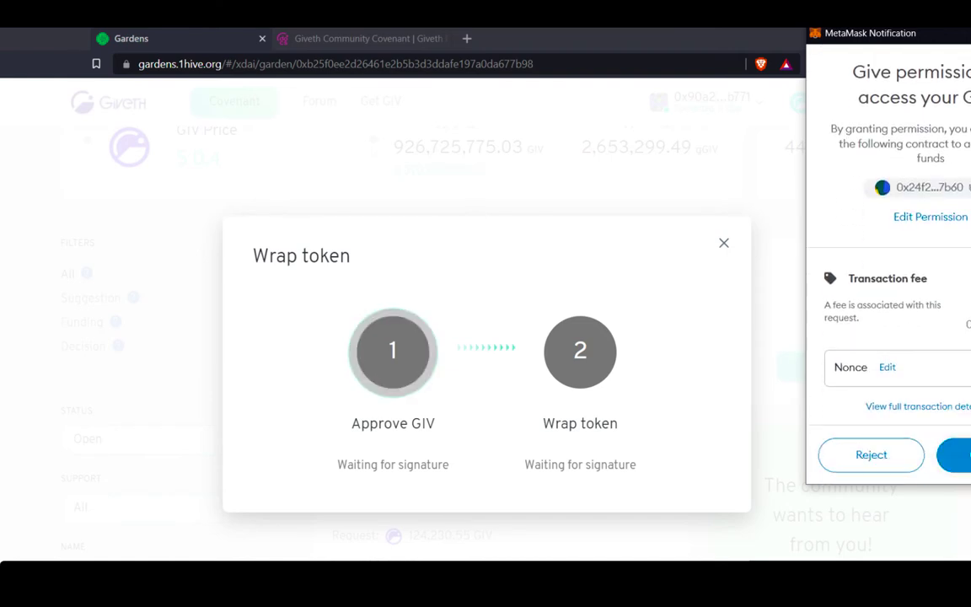
{"action": "left_click", "coordinate": [955, 454]}
{"action": "left_click", "coordinate": [877, 63]}
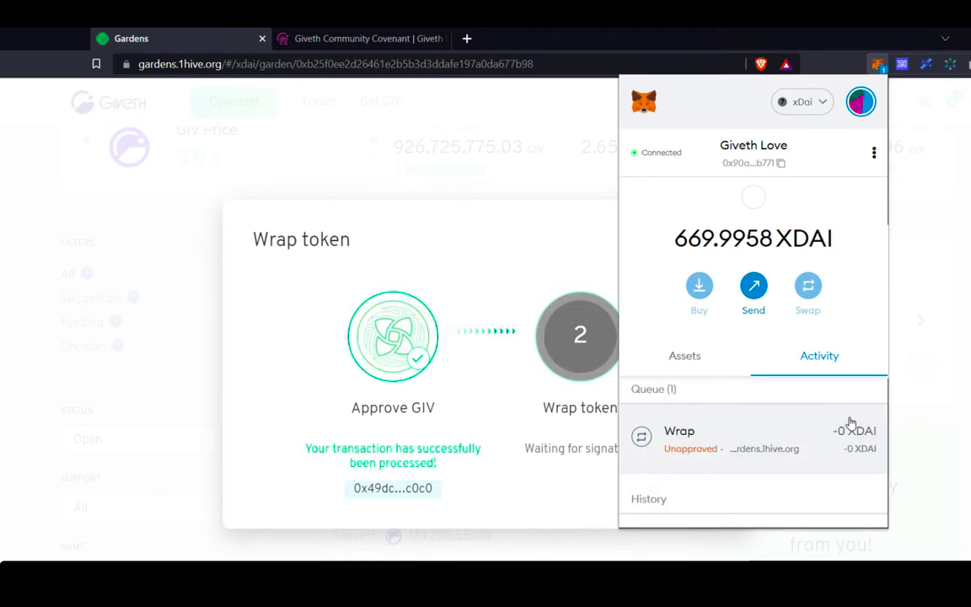
{"action": "scroll", "coordinate": [851, 425], "scroll_direction": "down", "scroll_amount": 2}
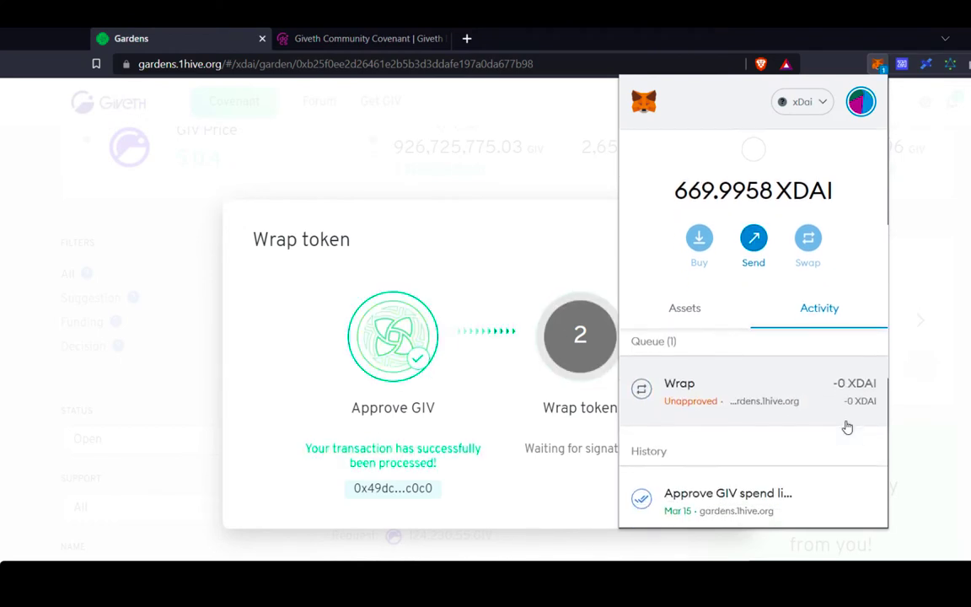
{"action": "left_click", "coordinate": [846, 427]}
{"action": "left_click", "coordinate": [819, 503]}
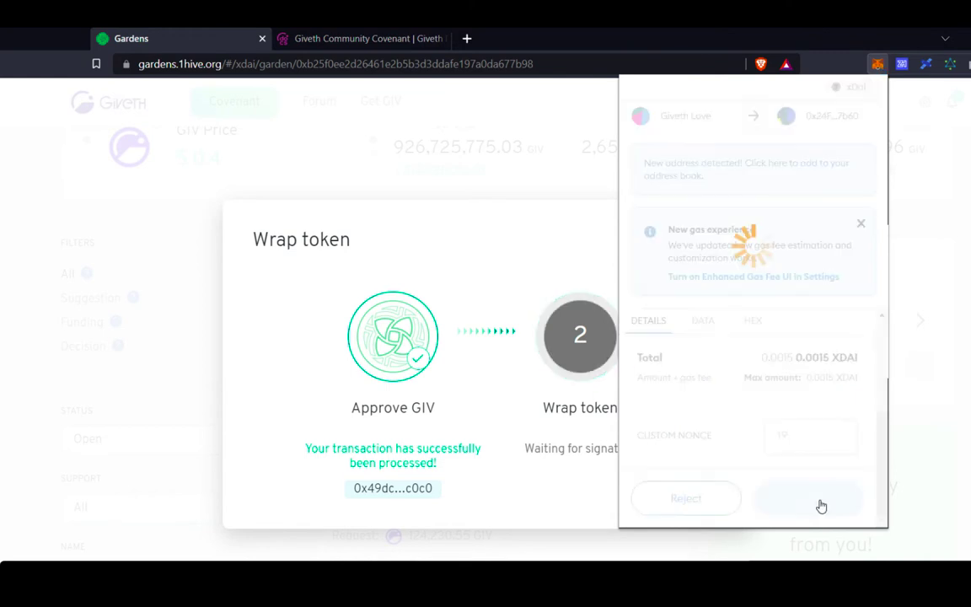
{"action": "left_click", "coordinate": [955, 415]}
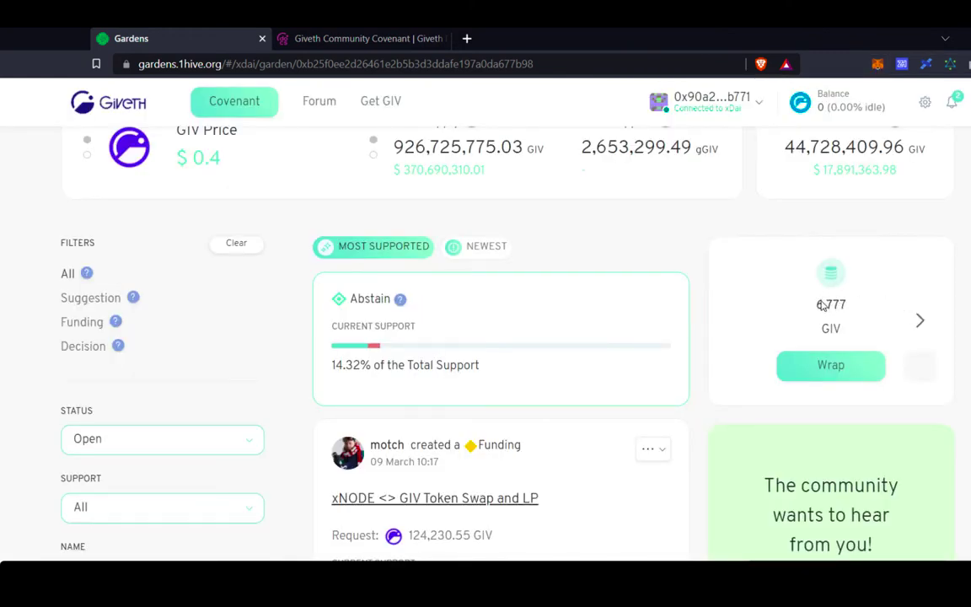
Check the 1,000 gGIV balance and earned GIV, then go to the GIVgarden claim page.
{"action": "left_click", "coordinate": [920, 322]}
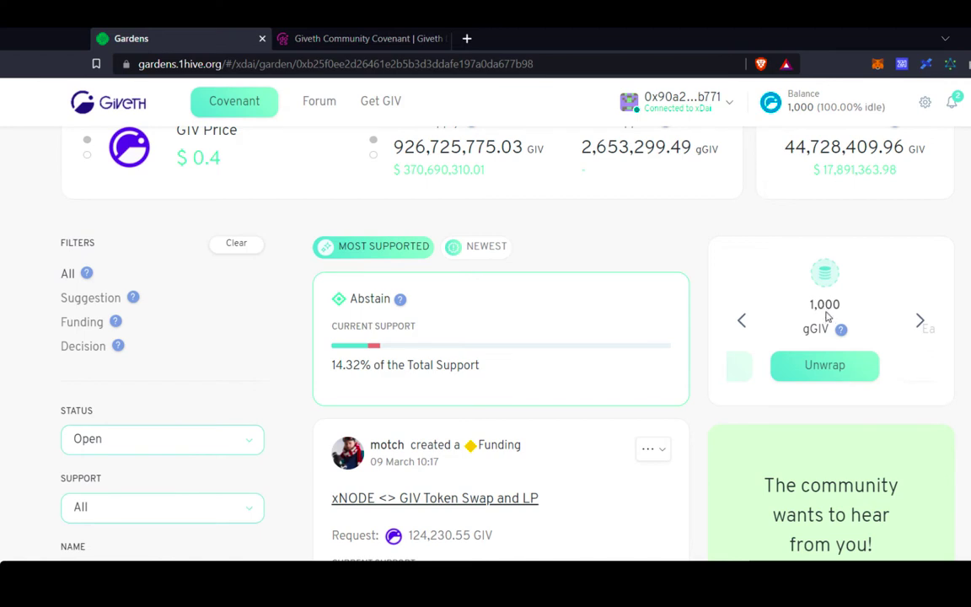
{"action": "left_click", "coordinate": [921, 321]}
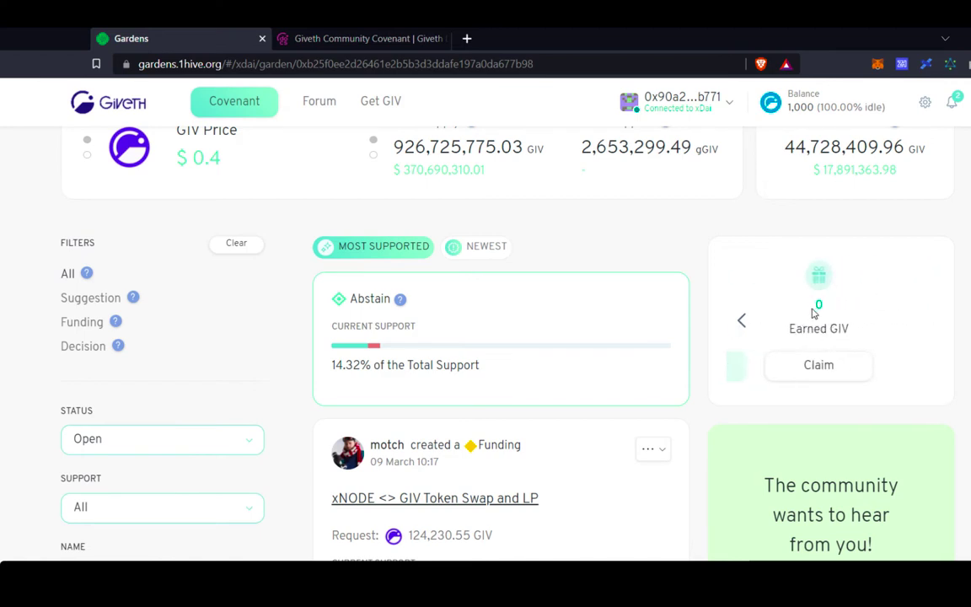
{"action": "left_click", "coordinate": [818, 365]}
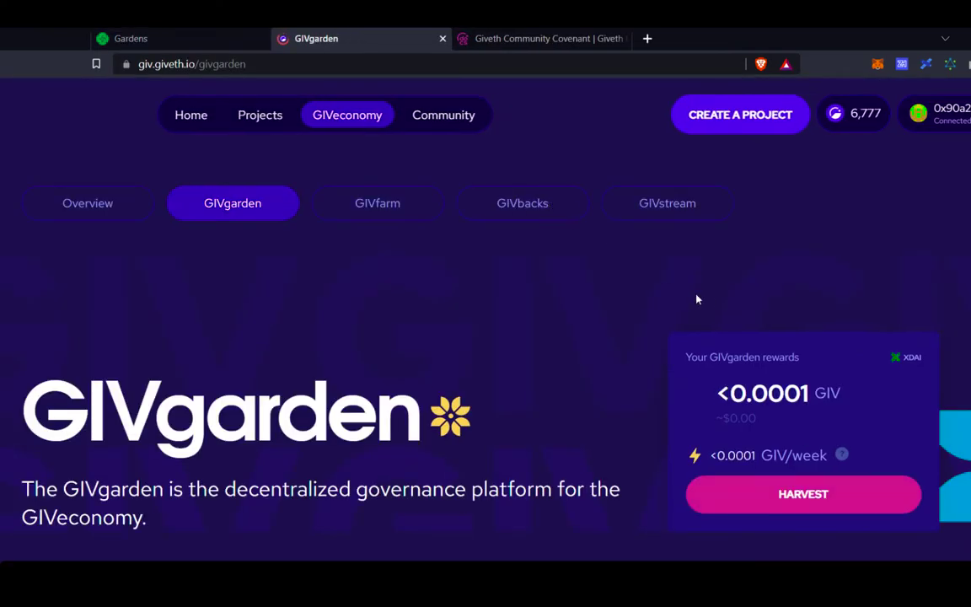
Switch to GIVfarm and scroll down to the GIVgarden Staking card with 6,777 GIV available.
{"action": "scroll", "coordinate": [708, 299], "scroll_direction": "down", "scroll_amount": 2}
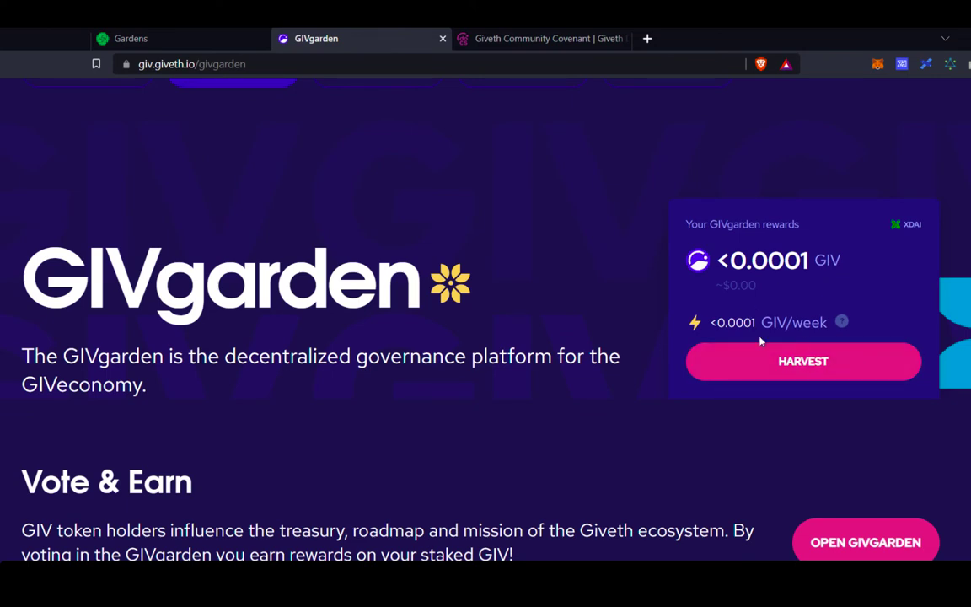
{"action": "scroll", "coordinate": [810, 370], "scroll_direction": "up", "scroll_amount": 2}
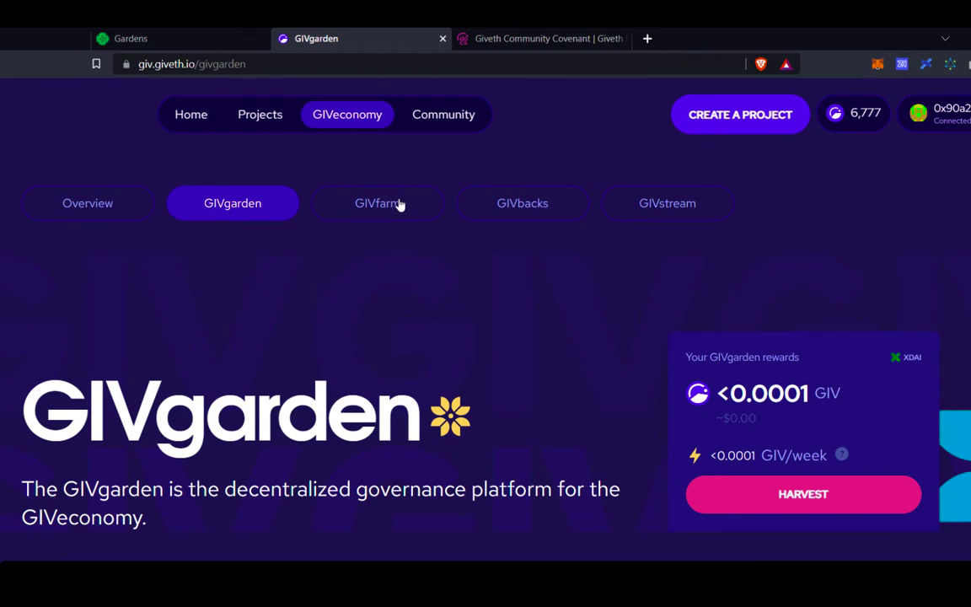
{"action": "left_click", "coordinate": [401, 209]}
{"action": "scroll", "coordinate": [672, 435], "scroll_direction": "down", "scroll_amount": 5}
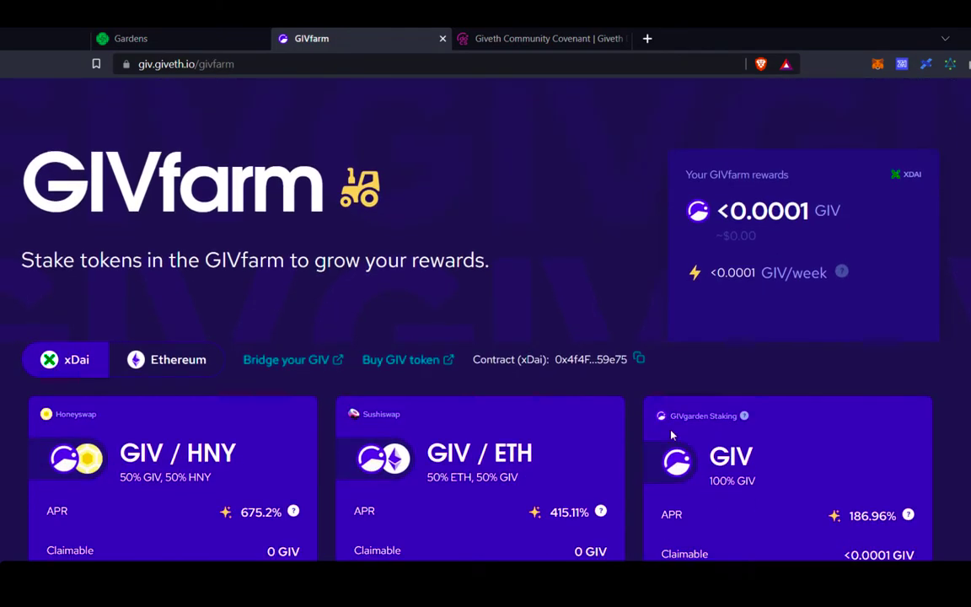
{"action": "scroll", "coordinate": [672, 435], "scroll_direction": "down", "scroll_amount": 1}
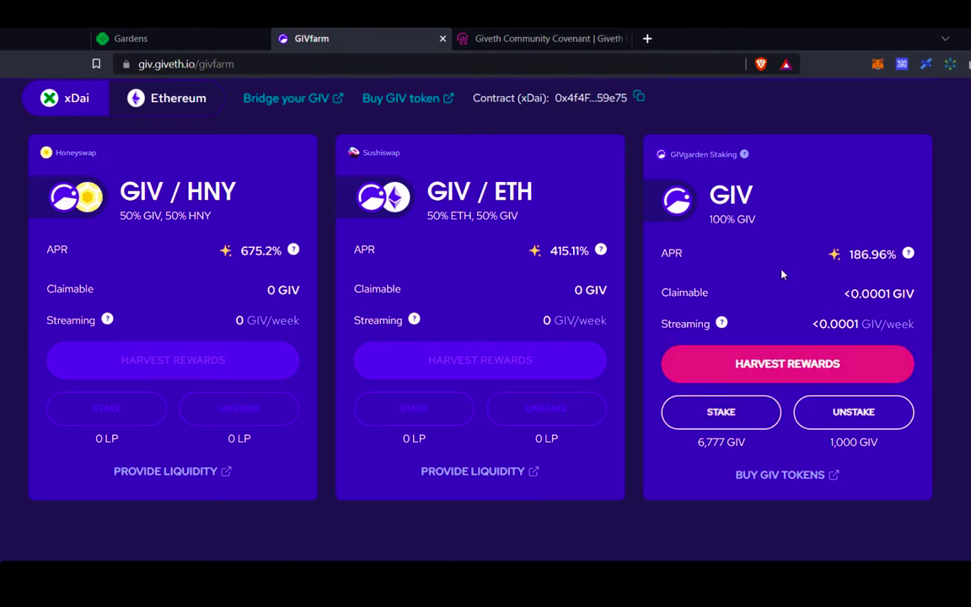
Set a 100% (6,777 GIV) stake in GIVgarden Staking and approve the GIV.
{"action": "left_click", "coordinate": [738, 414]}
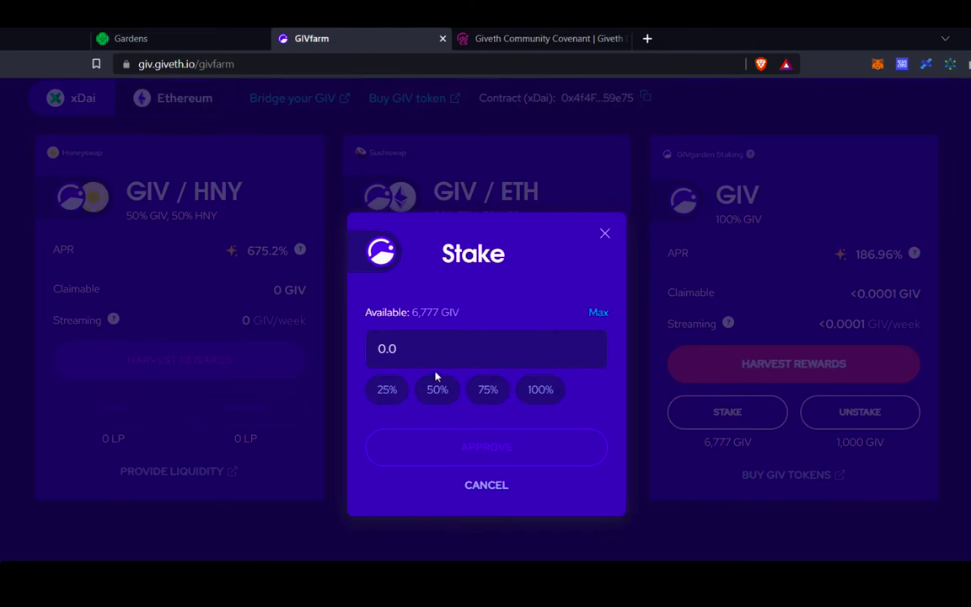
{"action": "left_click", "coordinate": [544, 391]}
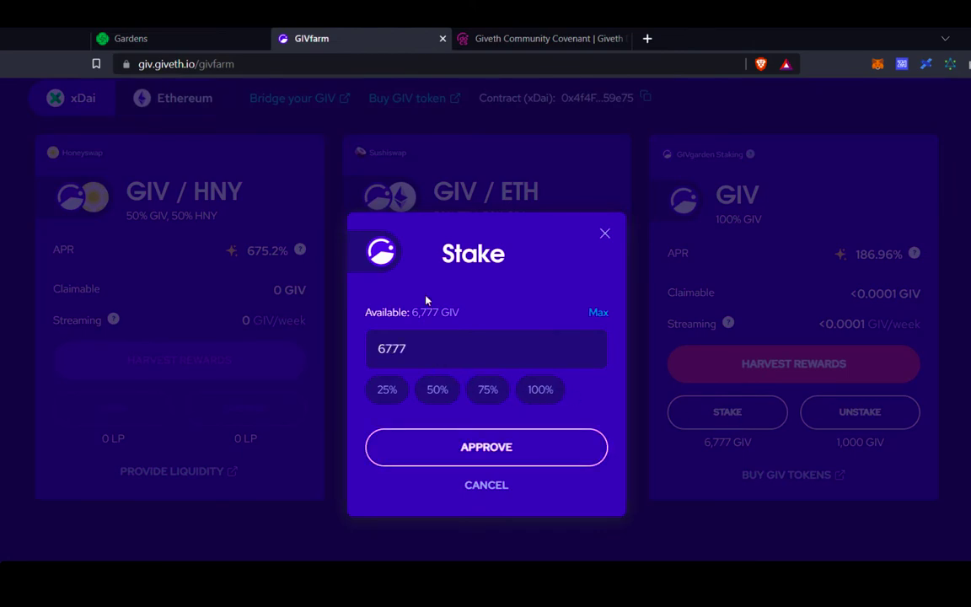
{"action": "left_click", "coordinate": [527, 450]}
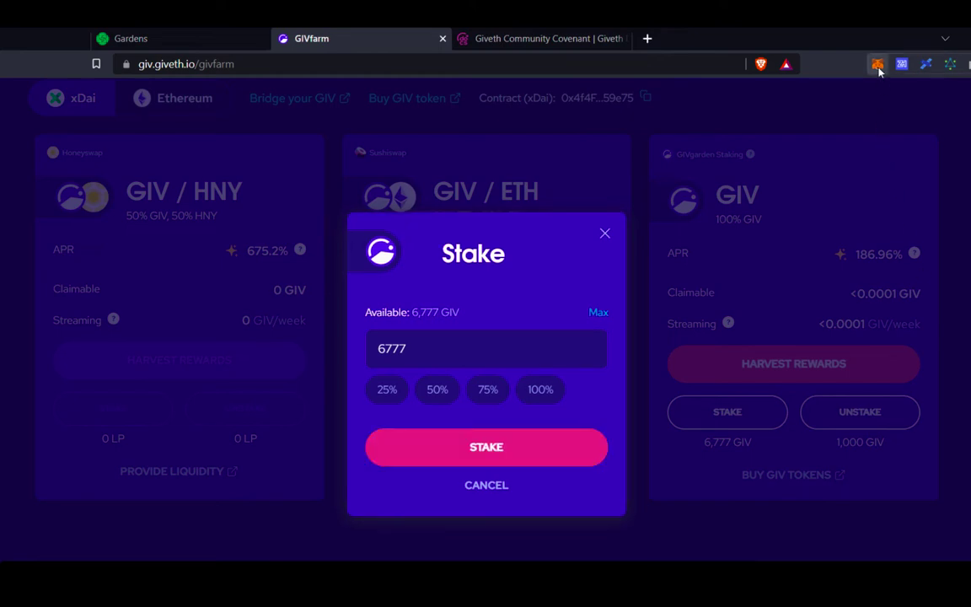
Submit and confirm the 6,777 GIV stake in MetaMask, then dismiss the confirmation.
{"action": "left_click", "coordinate": [878, 65]}
{"action": "left_click", "coordinate": [529, 451]}
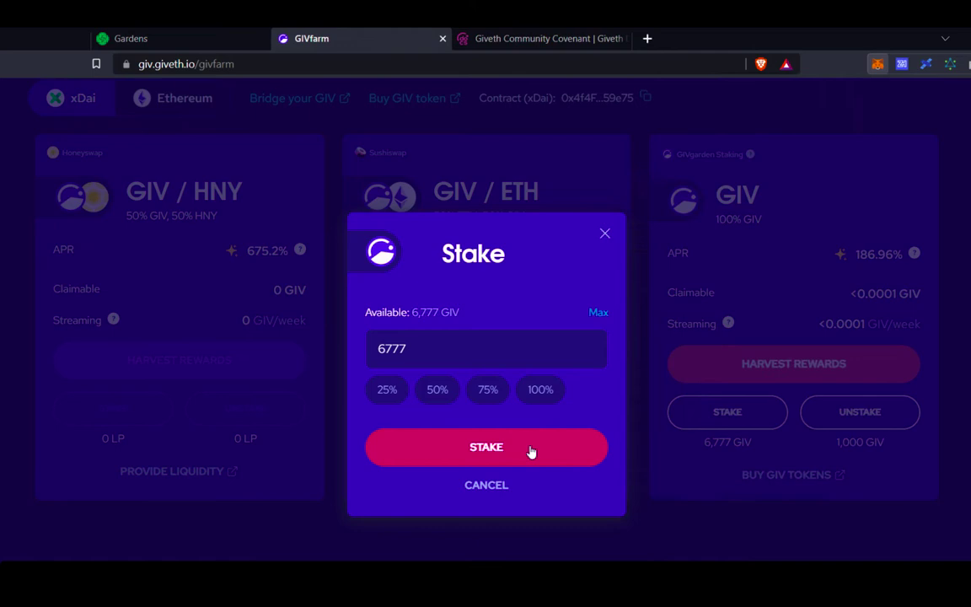
{"action": "left_click", "coordinate": [529, 451]}
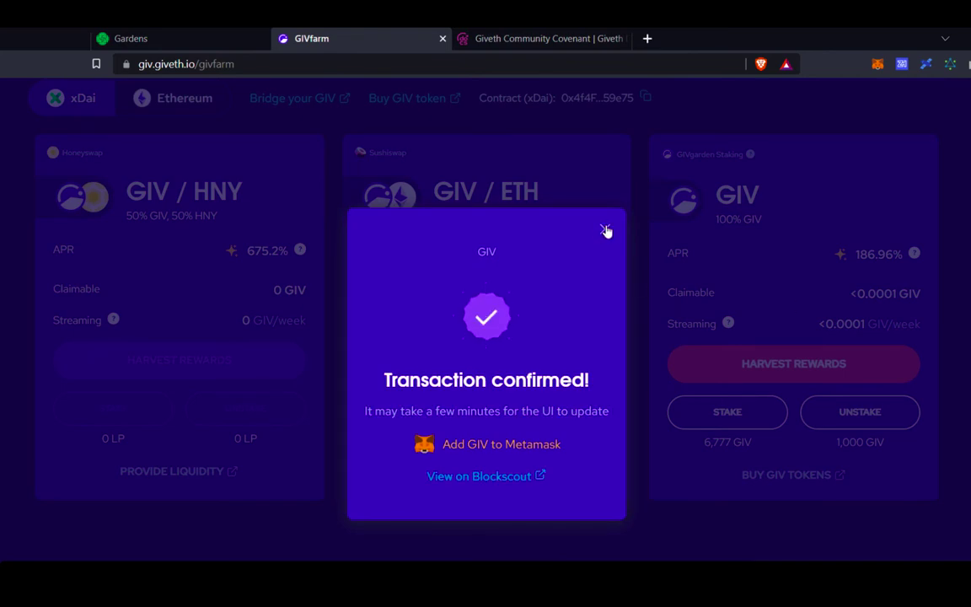
{"action": "left_click", "coordinate": [604, 228]}
Return to Gardens, view the 7,777 gGIV balance, and scroll to the xNODE proposal card.
{"action": "left_click", "coordinate": [187, 32]}
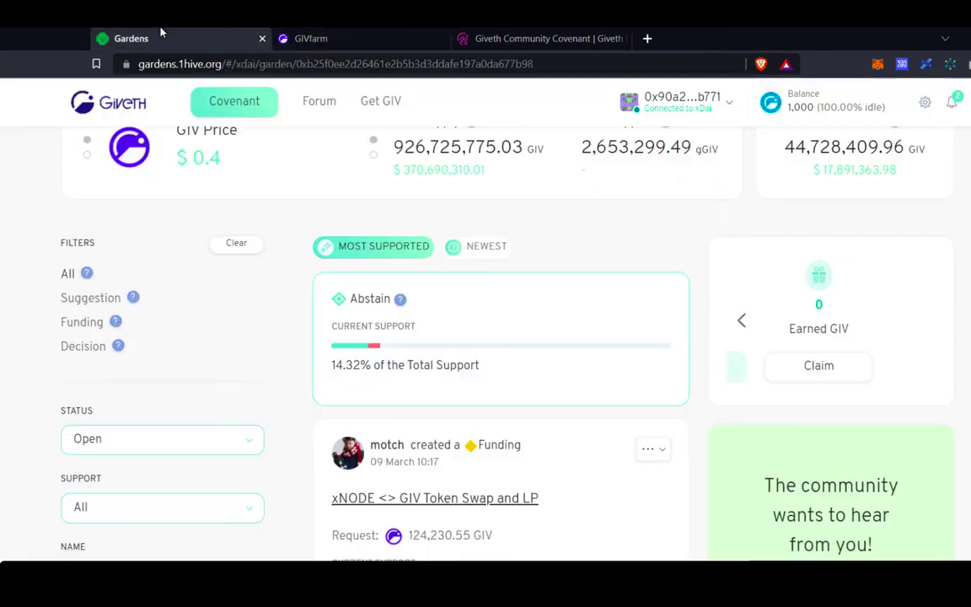
{"action": "left_click", "coordinate": [746, 318]}
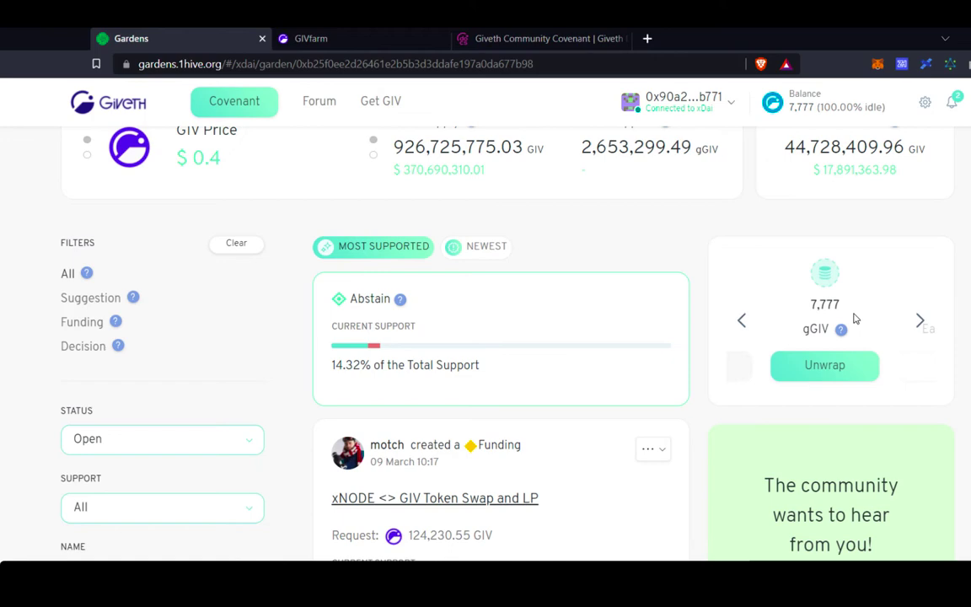
{"action": "scroll", "coordinate": [884, 325], "scroll_direction": "down", "scroll_amount": 3}
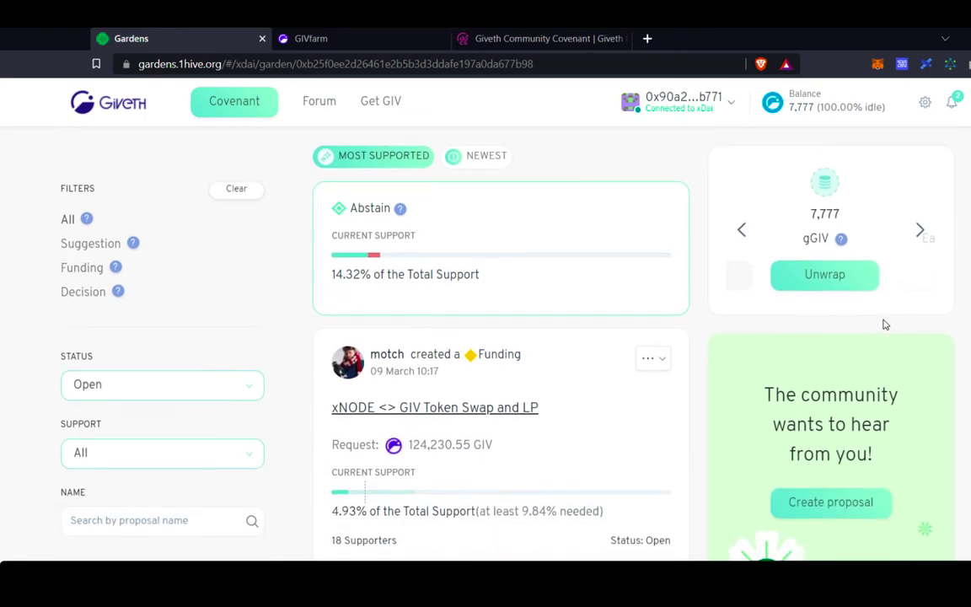
{"action": "scroll", "coordinate": [884, 325], "scroll_direction": "down", "scroll_amount": 2}
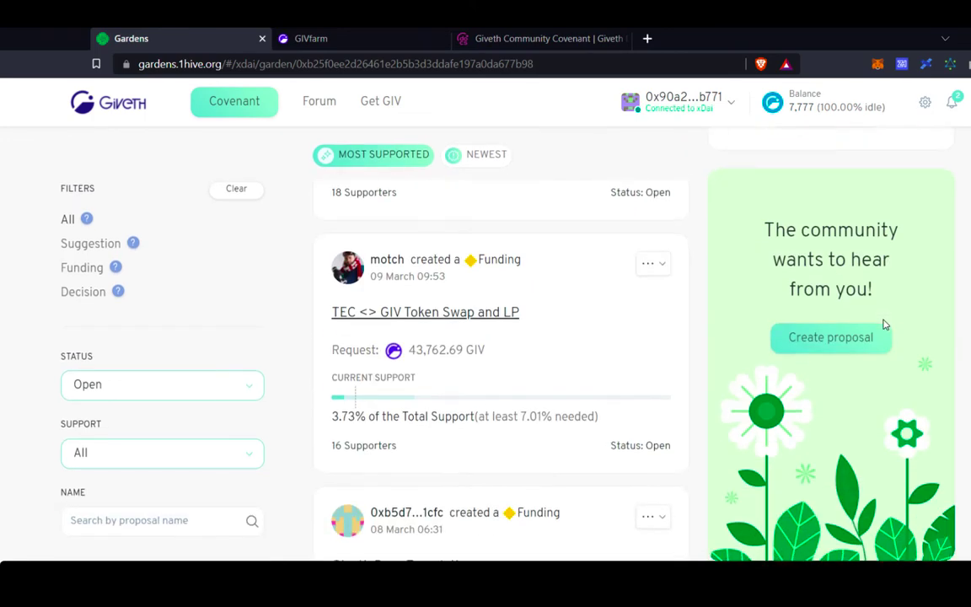
{"action": "scroll", "coordinate": [580, 486], "scroll_direction": "up", "scroll_amount": 3}
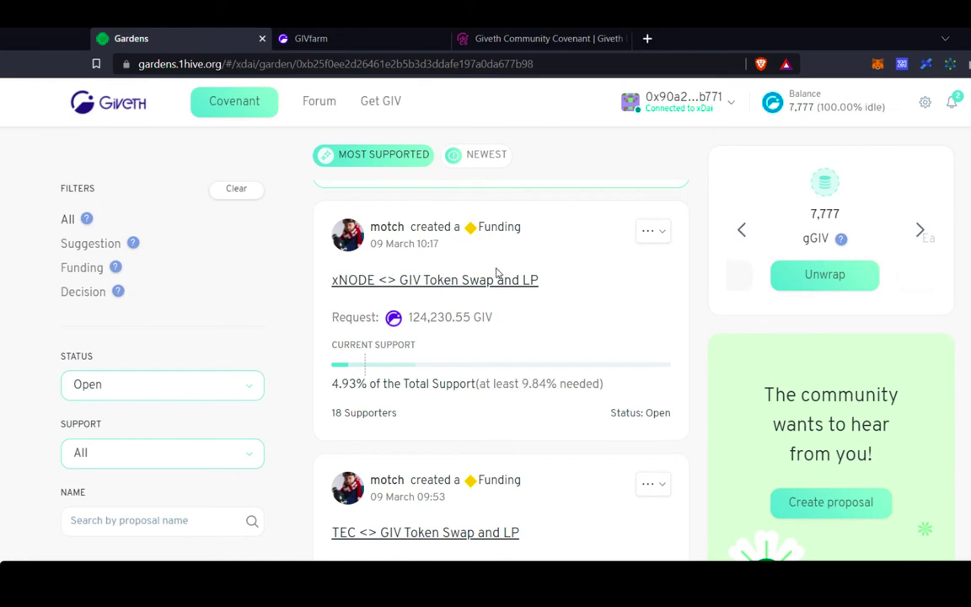
Open the xNODE <> GIV Token Swap and LP proposal and scroll through its details.
{"action": "left_click", "coordinate": [501, 281]}
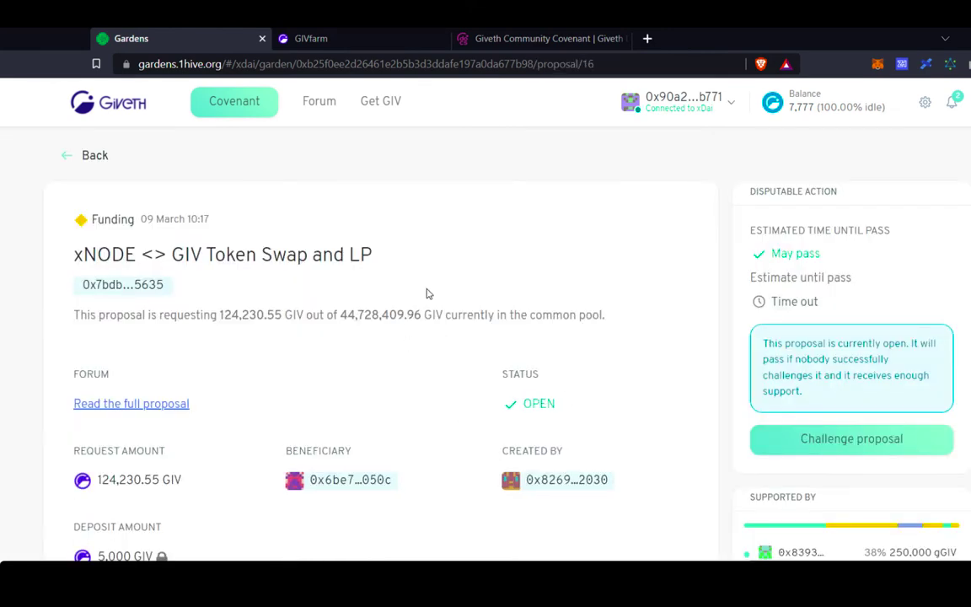
{"action": "scroll", "coordinate": [516, 374], "scroll_direction": "down", "scroll_amount": 1}
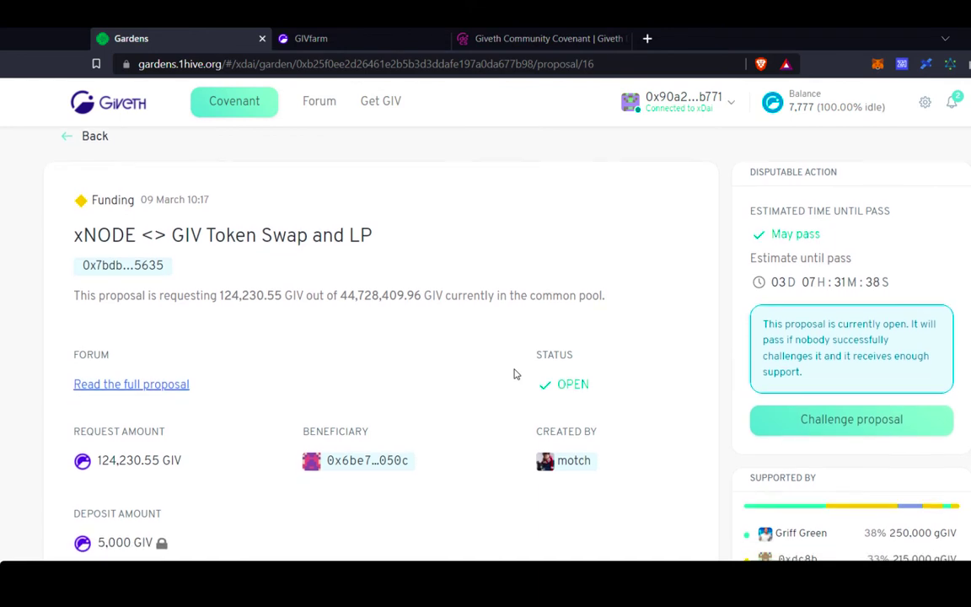
{"action": "scroll", "coordinate": [514, 375], "scroll_direction": "down", "scroll_amount": 1}
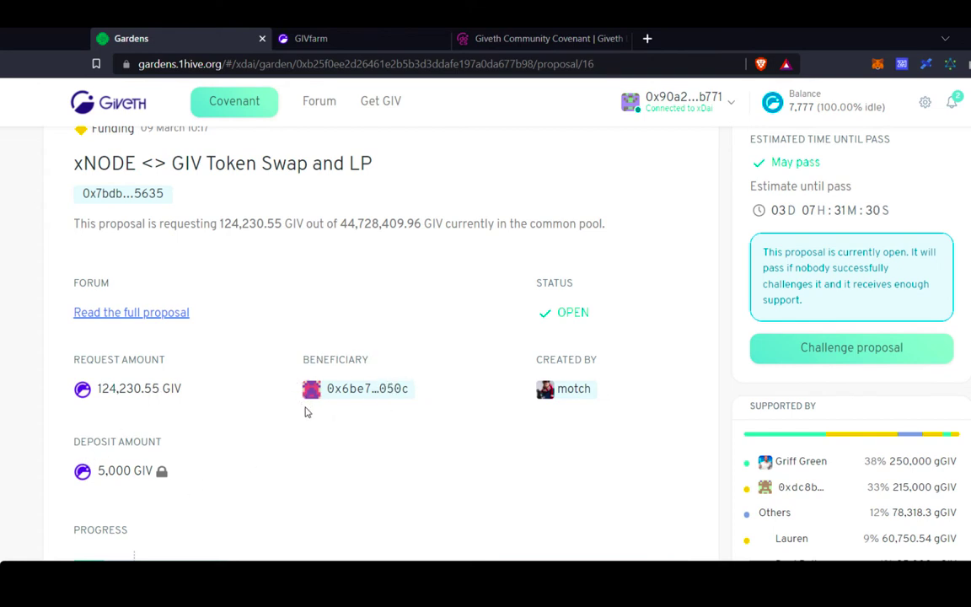
{"action": "scroll", "coordinate": [379, 414], "scroll_direction": "down", "scroll_amount": 1}
{"action": "scroll", "coordinate": [380, 415], "scroll_direction": "down", "scroll_amount": 5}
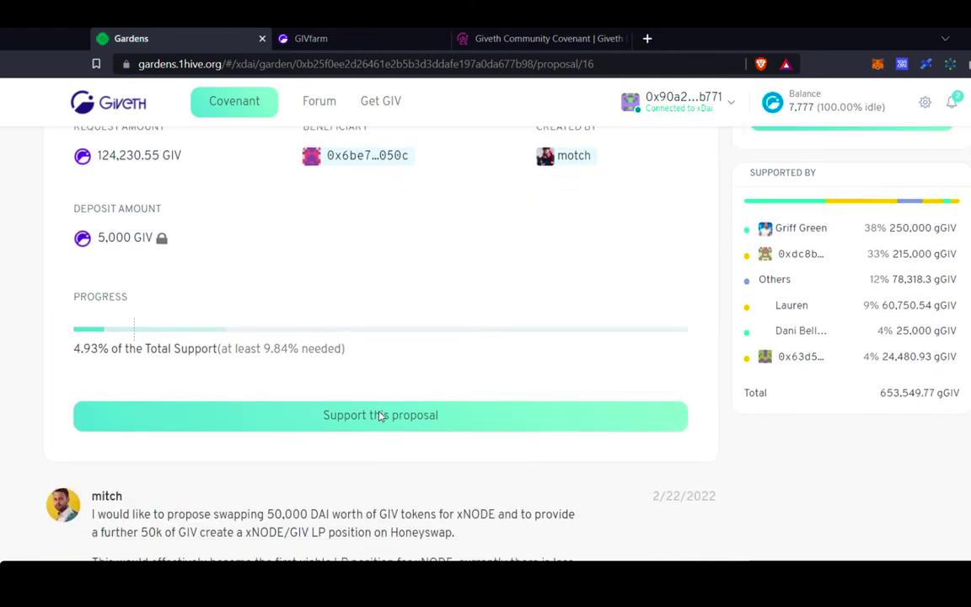
{"action": "scroll", "coordinate": [379, 416], "scroll_direction": "down", "scroll_amount": 1}
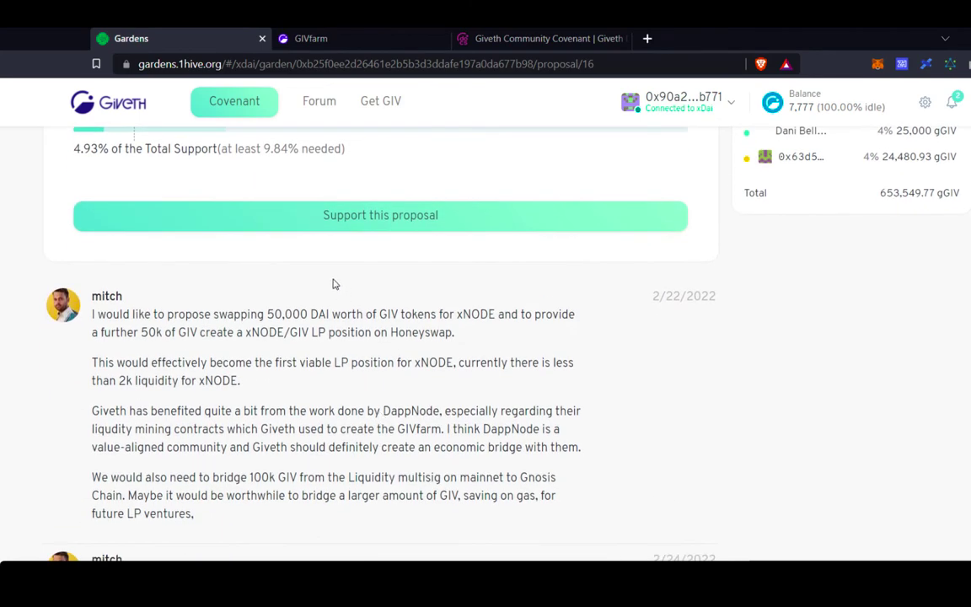
{"action": "scroll", "coordinate": [267, 384], "scroll_direction": "down", "scroll_amount": 1}
{"action": "scroll", "coordinate": [267, 384], "scroll_direction": "up", "scroll_amount": 5}
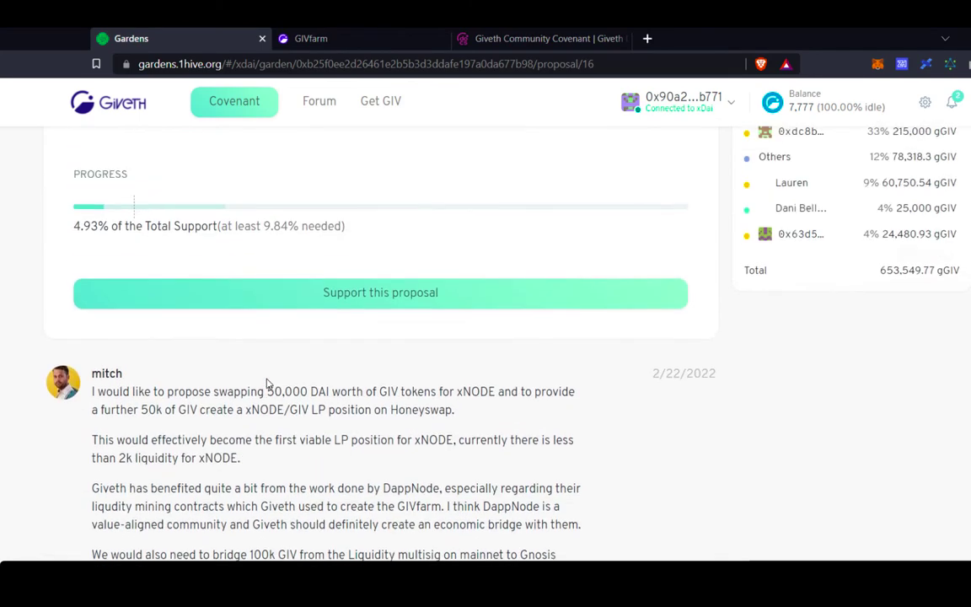
{"action": "scroll", "coordinate": [267, 383], "scroll_direction": "up", "scroll_amount": 2}
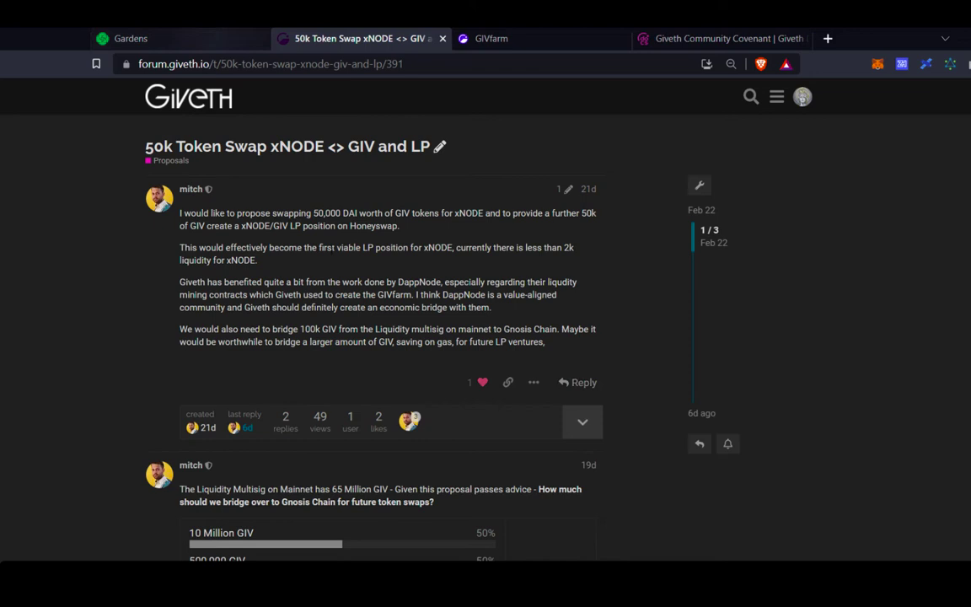
Go back from the forum thread to the xNODE proposal in the Gardens tab.
{"action": "left_click", "coordinate": [190, 33]}
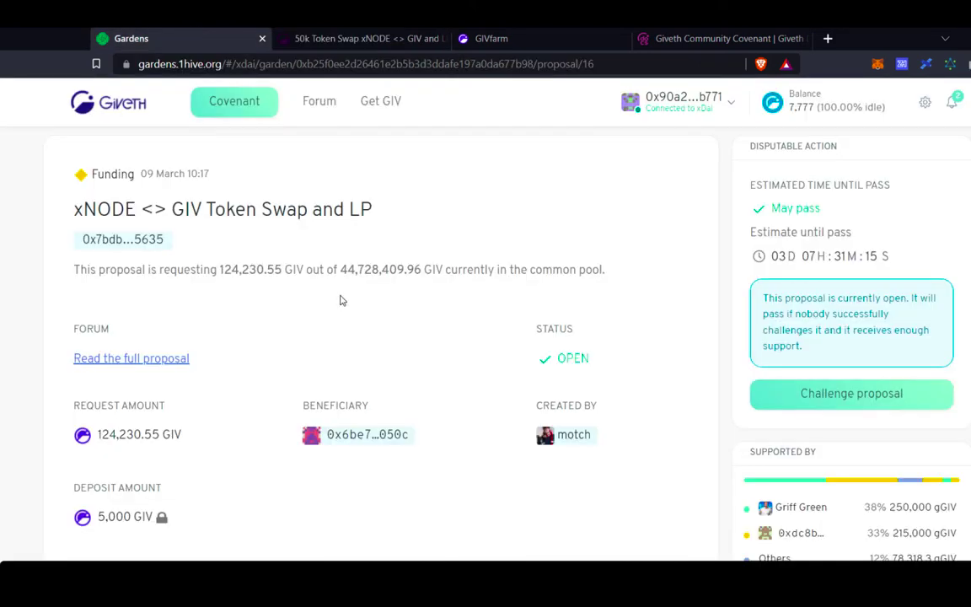
{"action": "key", "text": "Tab"}
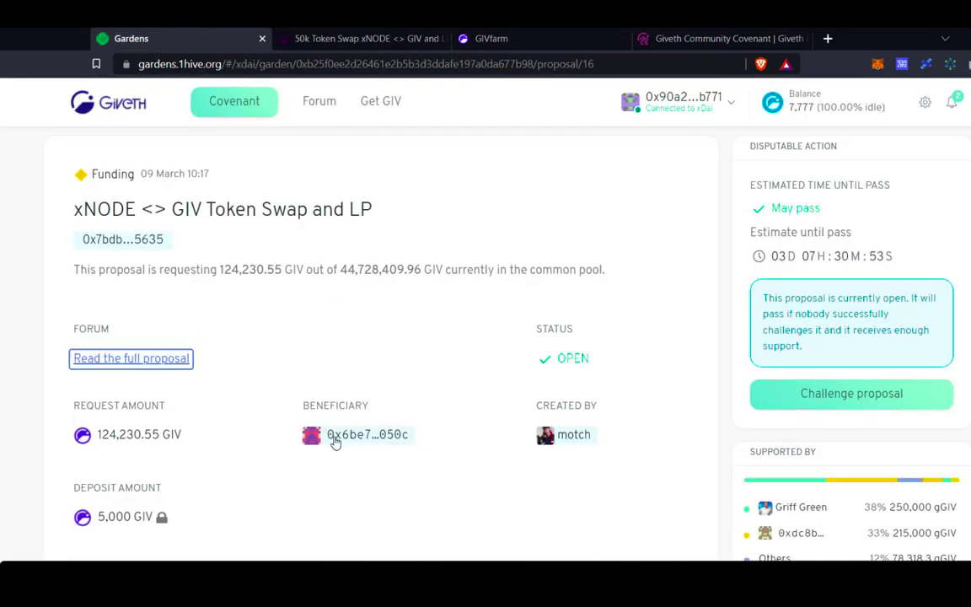
Support the xNODE proposal with 1 gGIV, confirm in MetaMask, and close the success message.
{"action": "scroll", "coordinate": [325, 448], "scroll_direction": "down", "scroll_amount": 2}
{"action": "scroll", "coordinate": [327, 451], "scroll_direction": "down", "scroll_amount": 1}
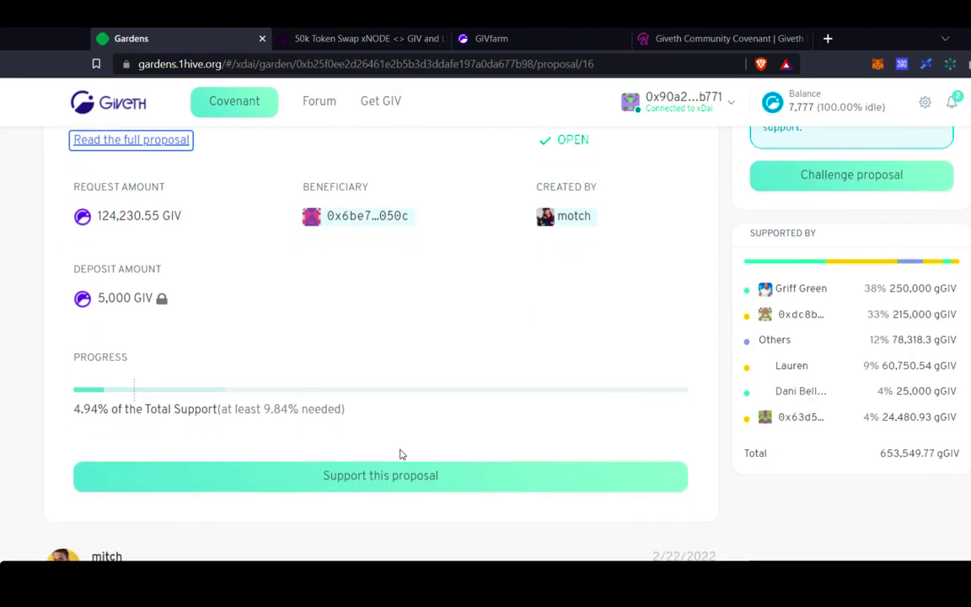
{"action": "left_click", "coordinate": [418, 476]}
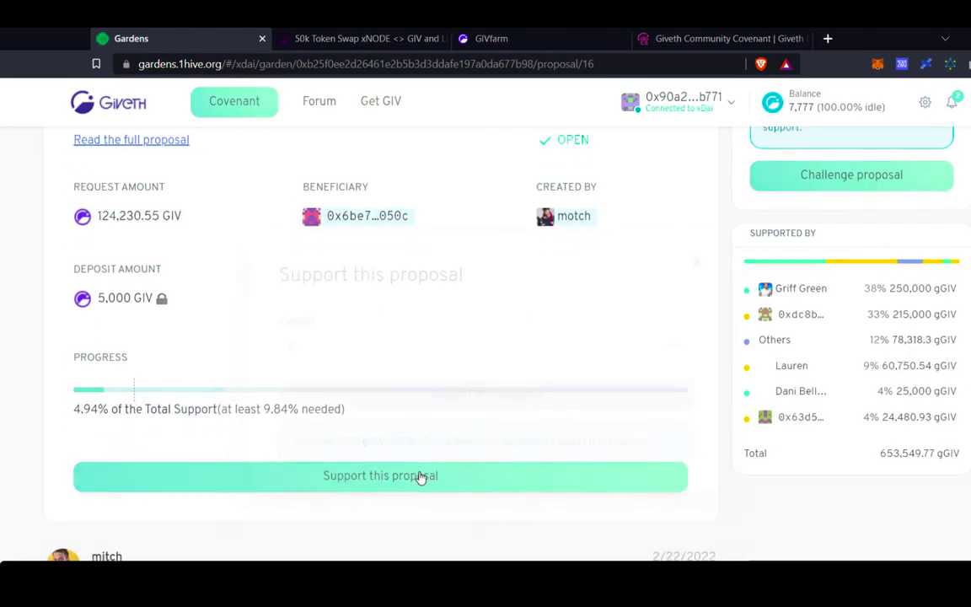
{"action": "left_click", "coordinate": [362, 343]}
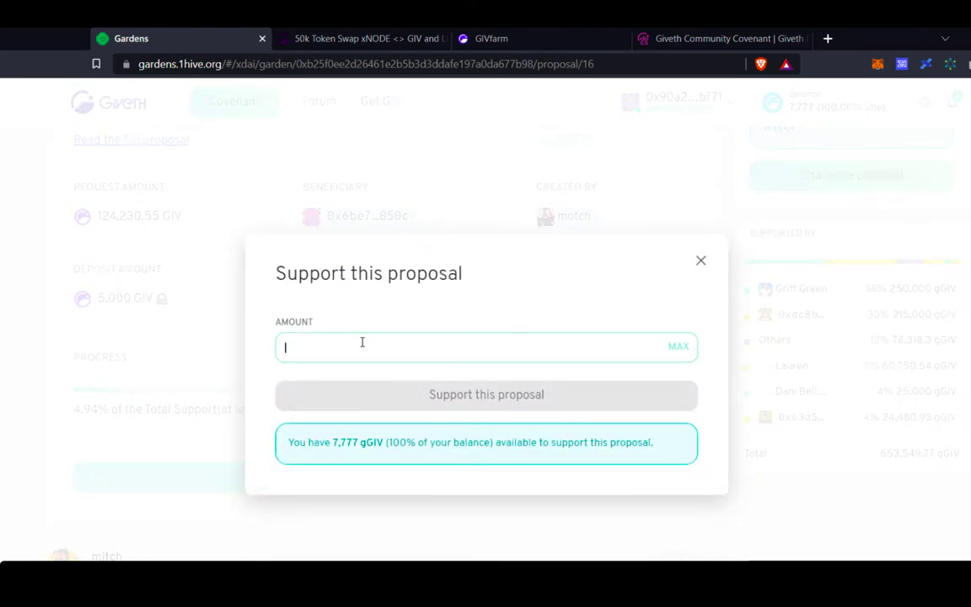
{"action": "type", "text": "1000"}
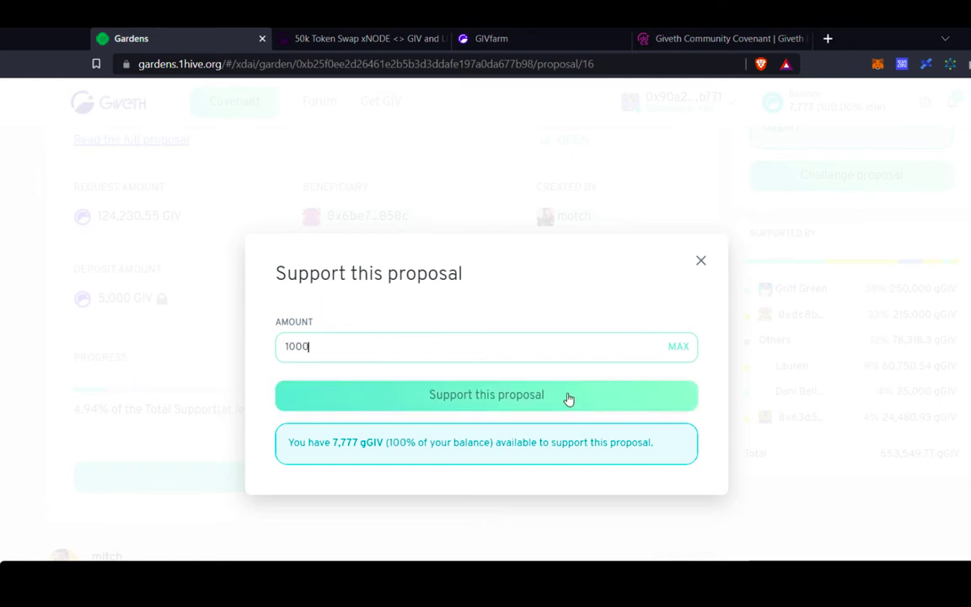
{"action": "left_click", "coordinate": [564, 396]}
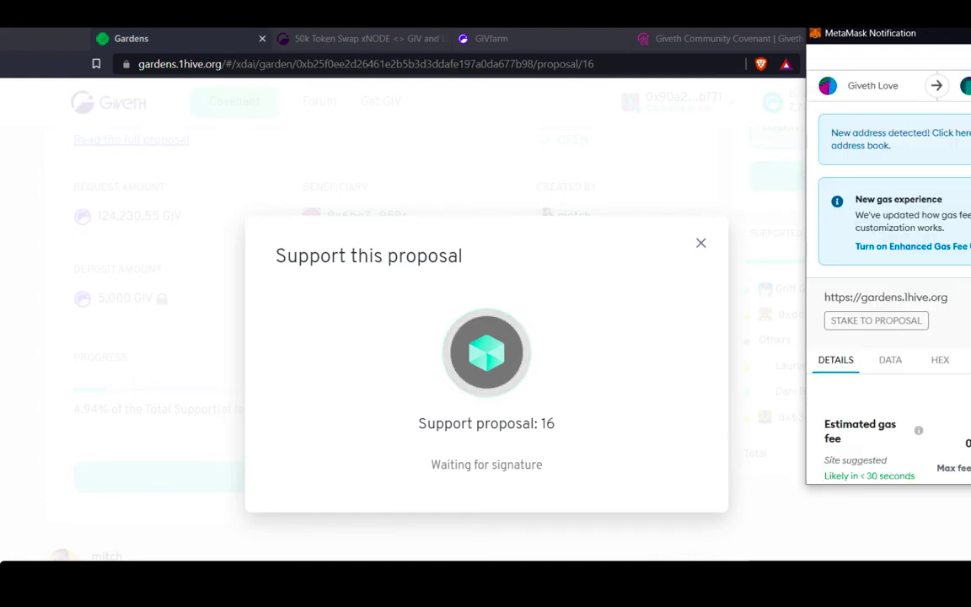
{"action": "scroll", "coordinate": [885, 379], "scroll_direction": "down", "scroll_amount": 3}
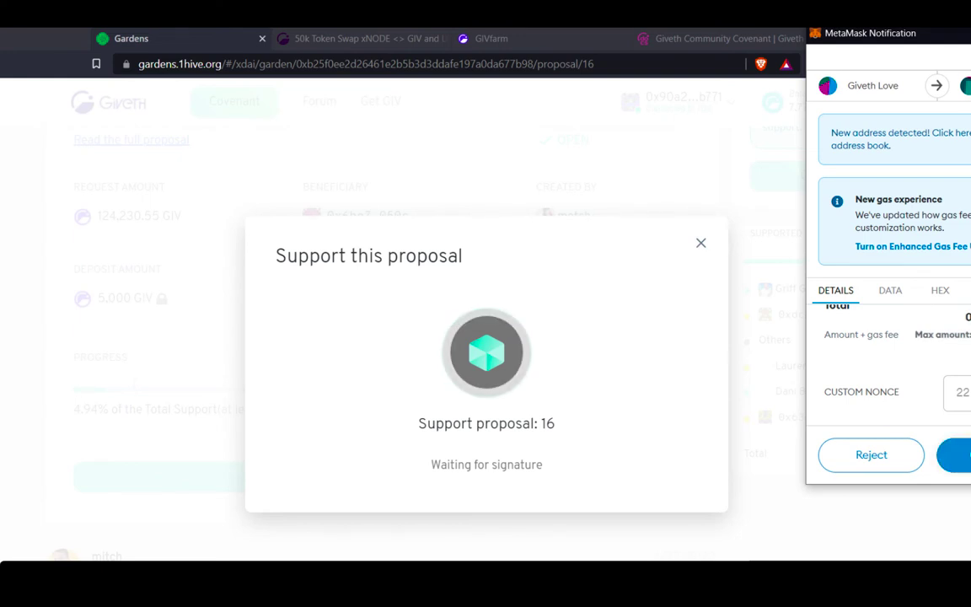
{"action": "left_click", "coordinate": [957, 454]}
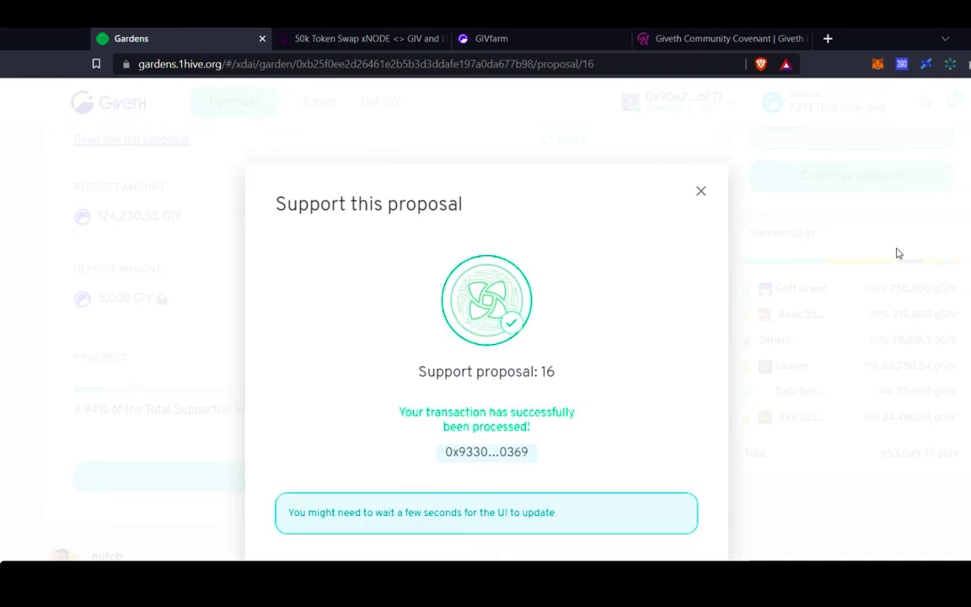
{"action": "left_click", "coordinate": [700, 194]}
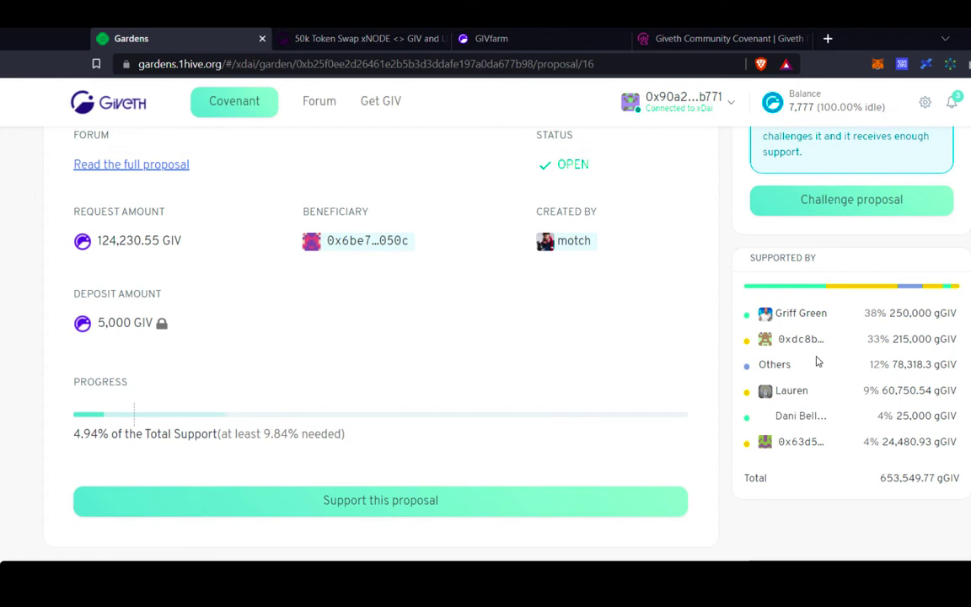
Scroll the xNODE proposal page to check its SUPPORTED tag and 'May pass' estimate.
{"action": "scroll", "coordinate": [816, 361], "scroll_direction": "down", "scroll_amount": 1}
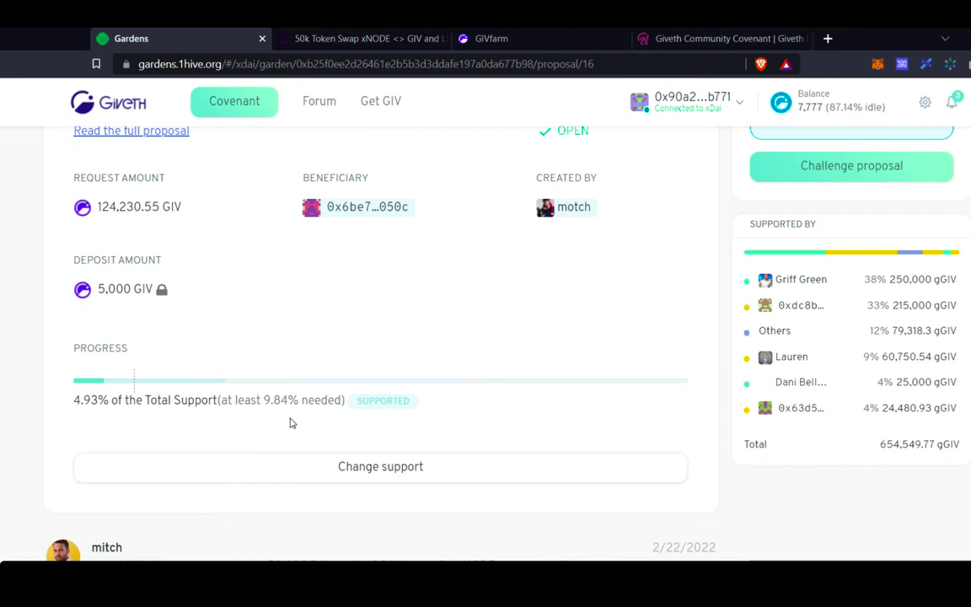
{"action": "scroll", "coordinate": [289, 424], "scroll_direction": "up", "scroll_amount": 3}
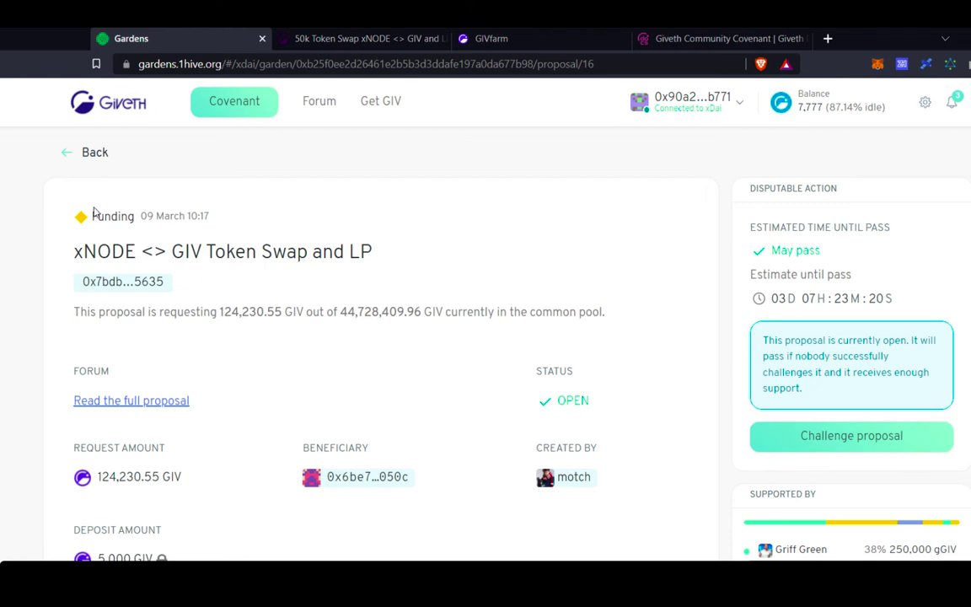
Go back to the garden's proposal list, browse it, and open the Abstain proposal.
{"action": "left_click", "coordinate": [94, 159]}
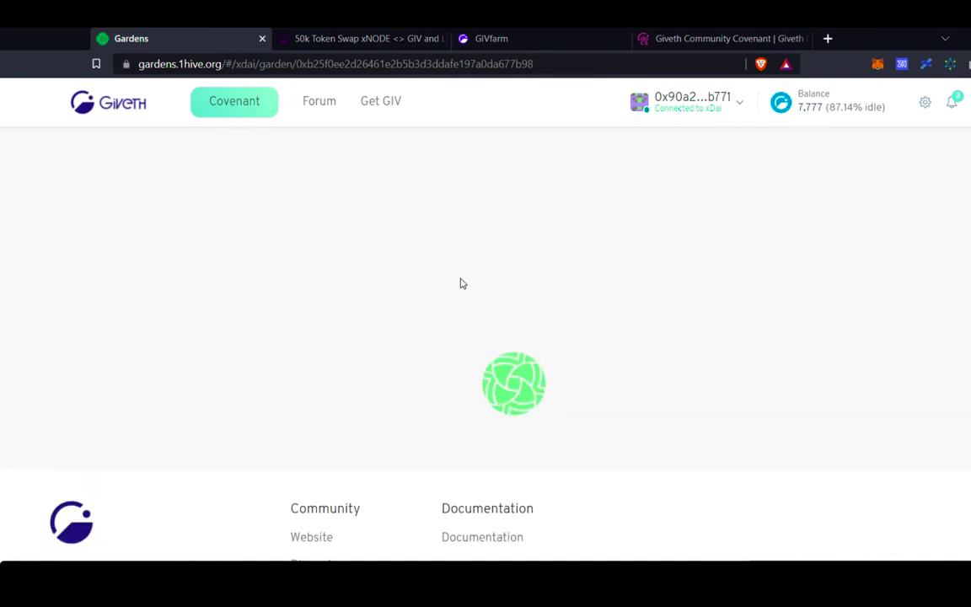
{"action": "scroll", "coordinate": [467, 332], "scroll_direction": "down", "scroll_amount": 3}
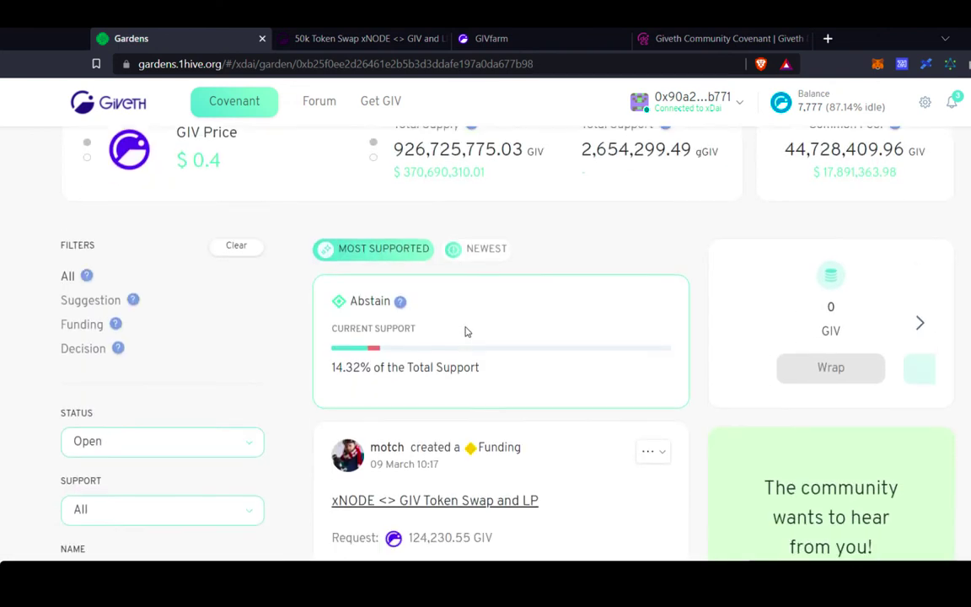
{"action": "scroll", "coordinate": [466, 331], "scroll_direction": "down", "scroll_amount": 2}
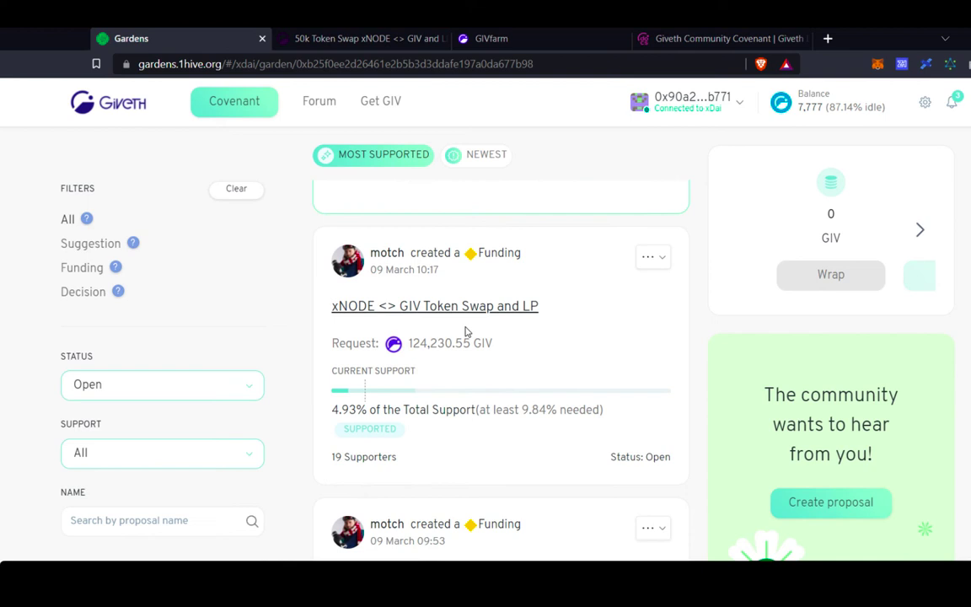
{"action": "scroll", "coordinate": [466, 331], "scroll_direction": "down", "scroll_amount": 1}
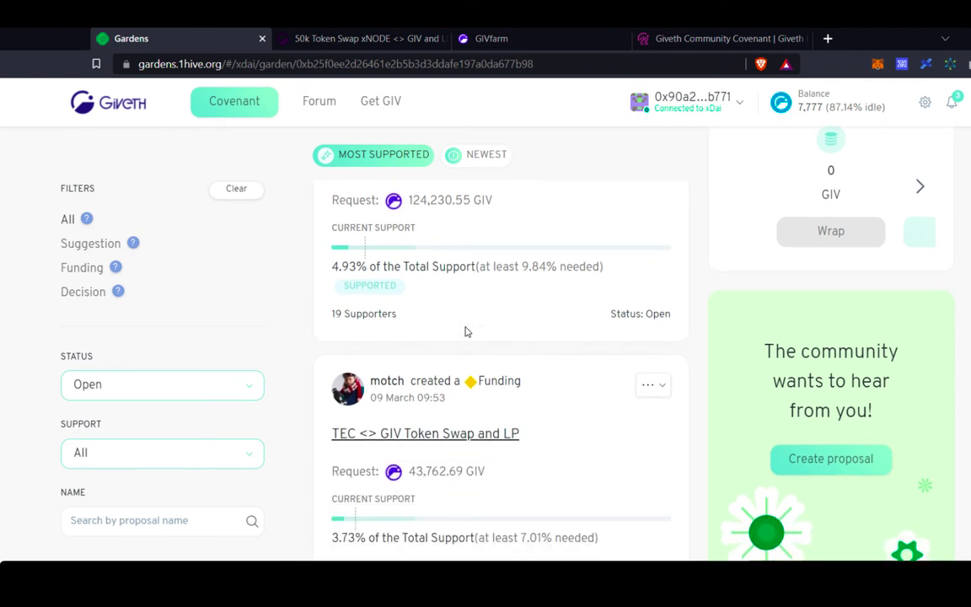
{"action": "scroll", "coordinate": [468, 332], "scroll_direction": "down", "scroll_amount": 3}
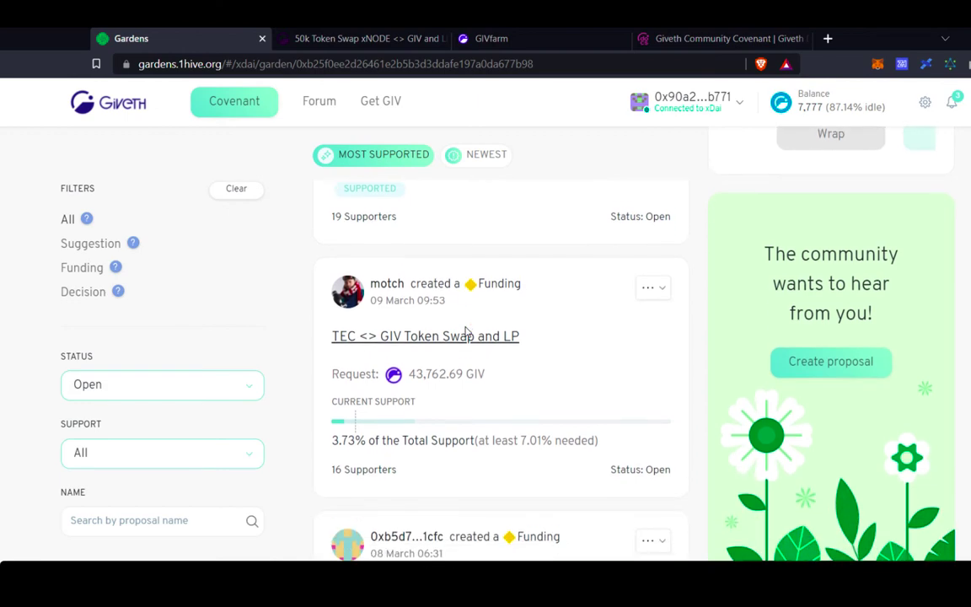
{"action": "scroll", "coordinate": [467, 331], "scroll_direction": "down", "scroll_amount": 1}
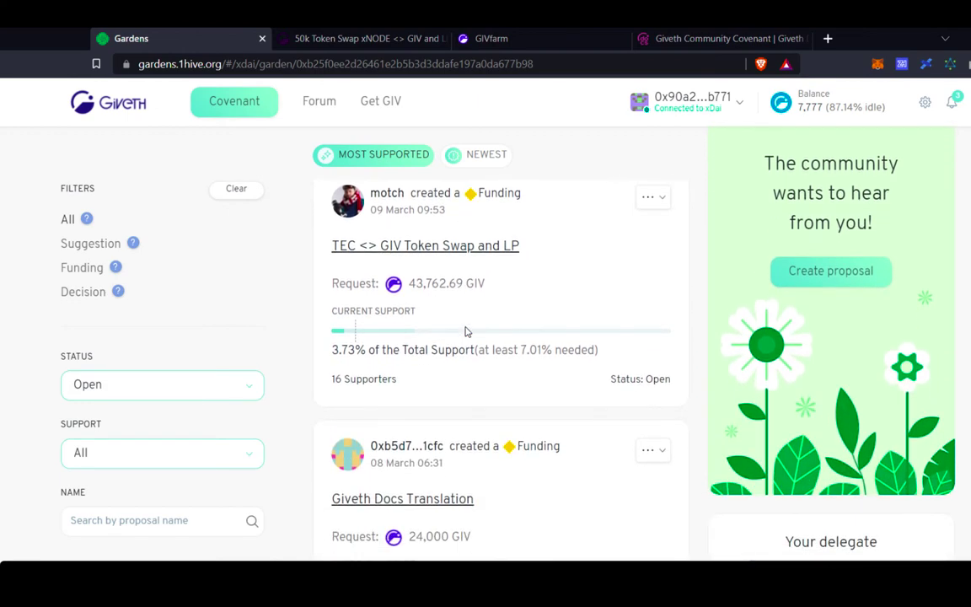
{"action": "scroll", "coordinate": [464, 332], "scroll_direction": "up", "scroll_amount": 3}
{"action": "scroll", "coordinate": [465, 331], "scroll_direction": "up", "scroll_amount": 5}
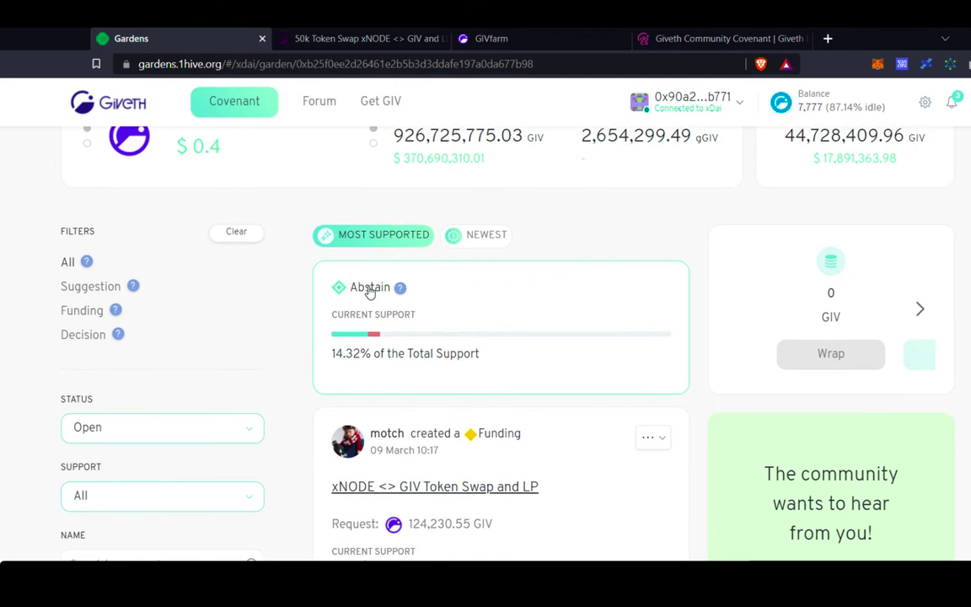
{"action": "left_click", "coordinate": [369, 292]}
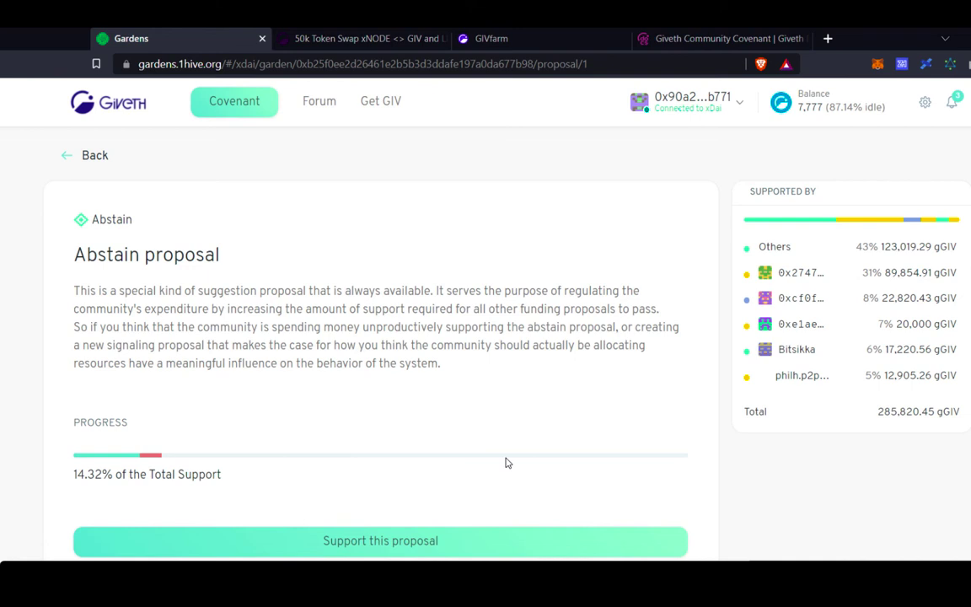
Support the Abstain proposal with the full 6,777 gGIV and approve it in the wallet.
{"action": "left_click", "coordinate": [383, 542]}
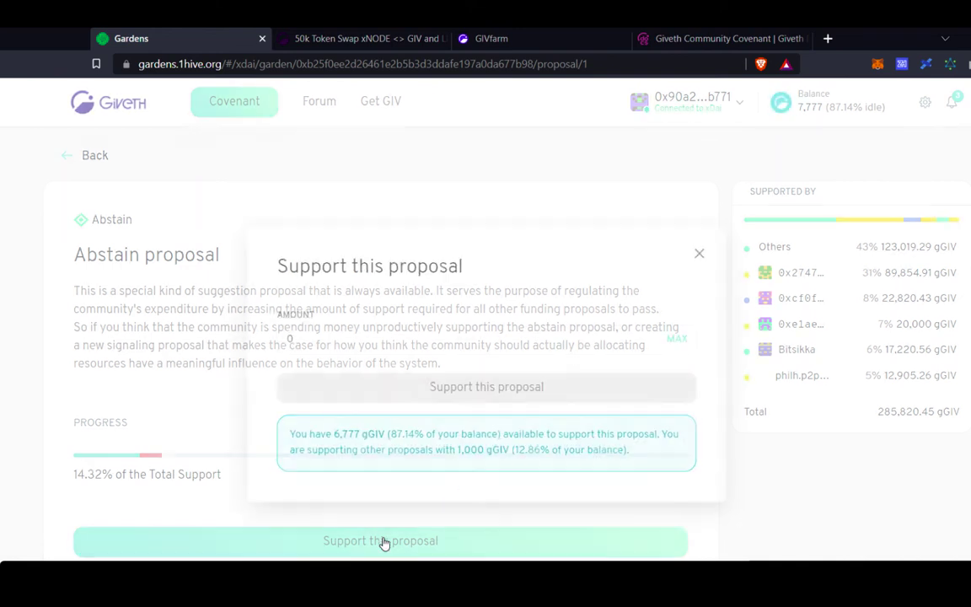
{"action": "left_click", "coordinate": [678, 337]}
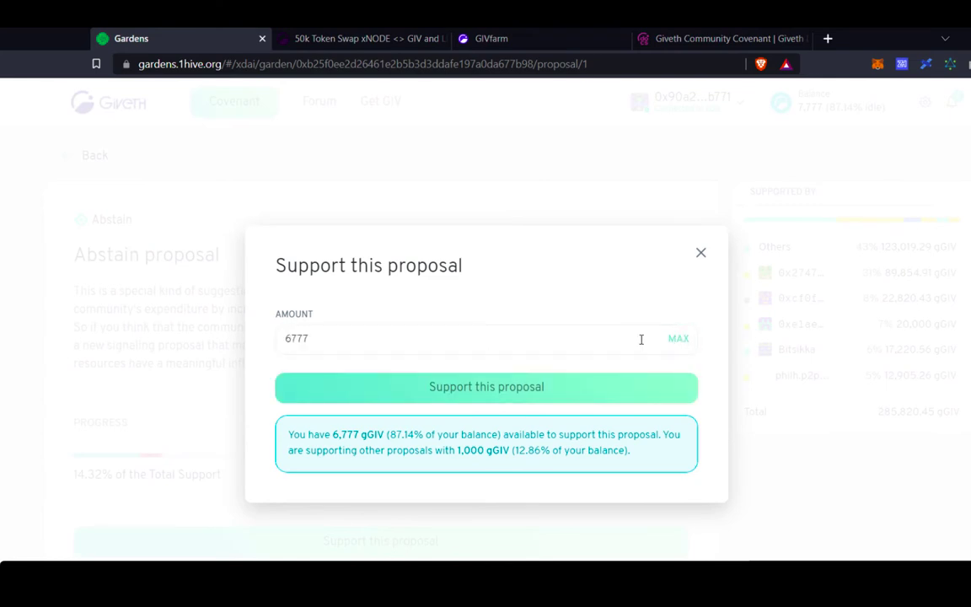
{"action": "left_click", "coordinate": [478, 386]}
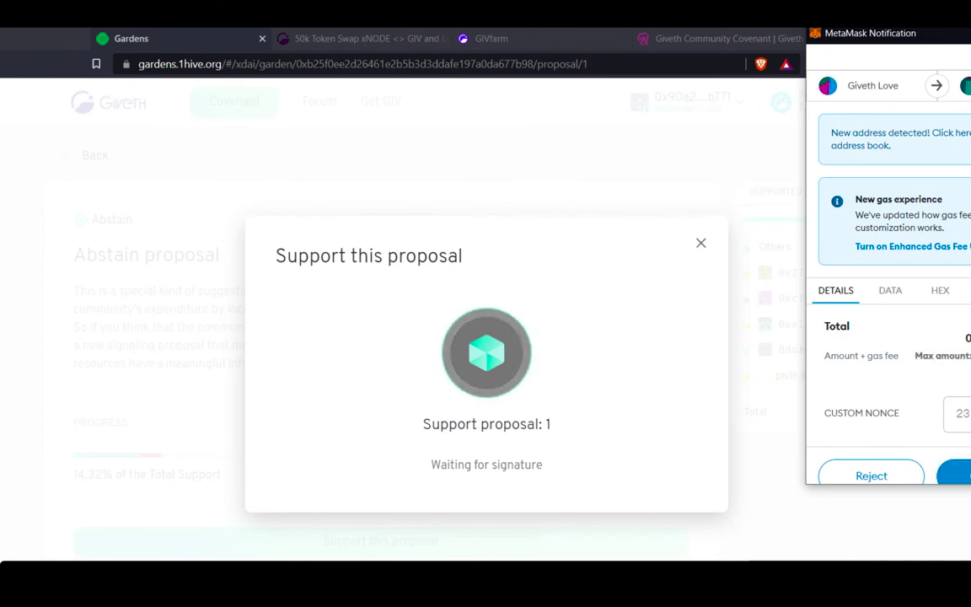
{"action": "left_click", "coordinate": [957, 475]}
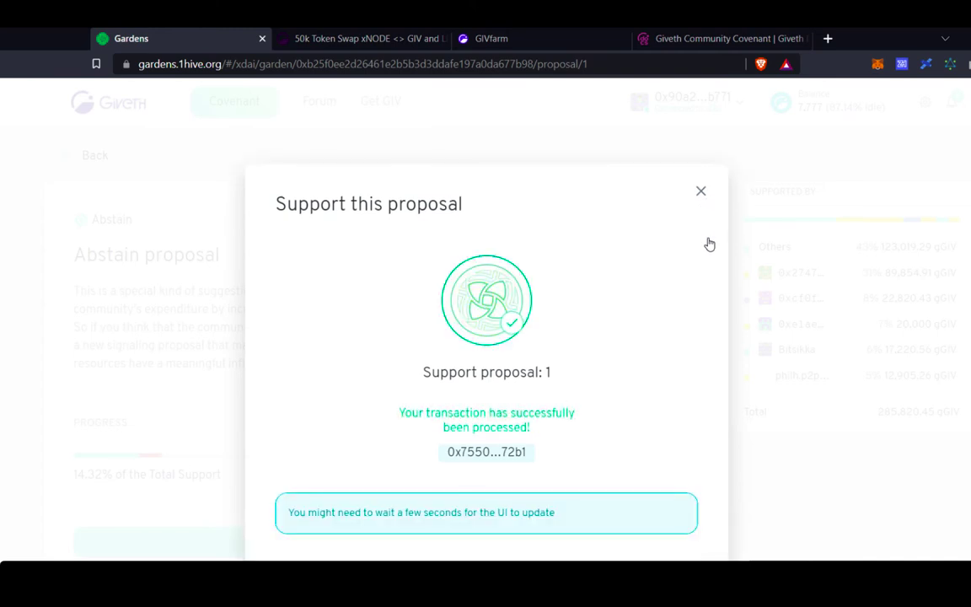
{"action": "left_click", "coordinate": [701, 194]}
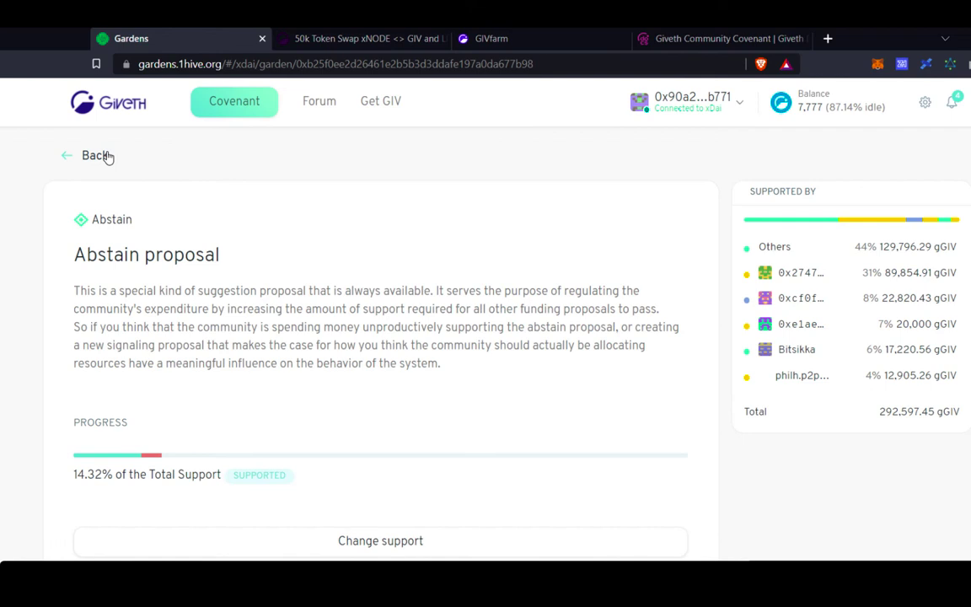
From the proposal list, open Giveth Docs Translation and its full forum write-up.
{"action": "left_click", "coordinate": [105, 156]}
{"action": "scroll", "coordinate": [421, 249], "scroll_direction": "down", "scroll_amount": 2}
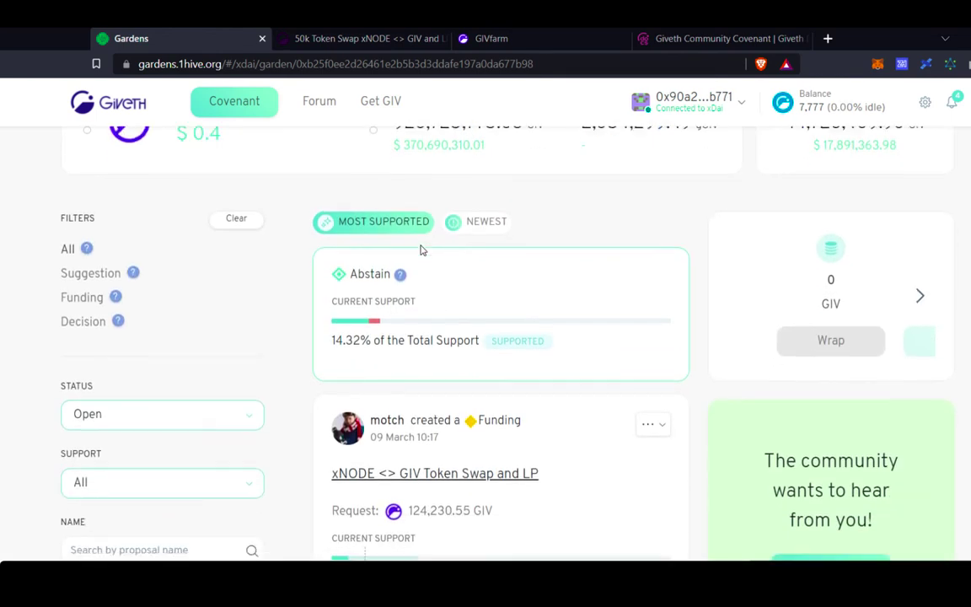
{"action": "scroll", "coordinate": [421, 250], "scroll_direction": "down", "scroll_amount": 2}
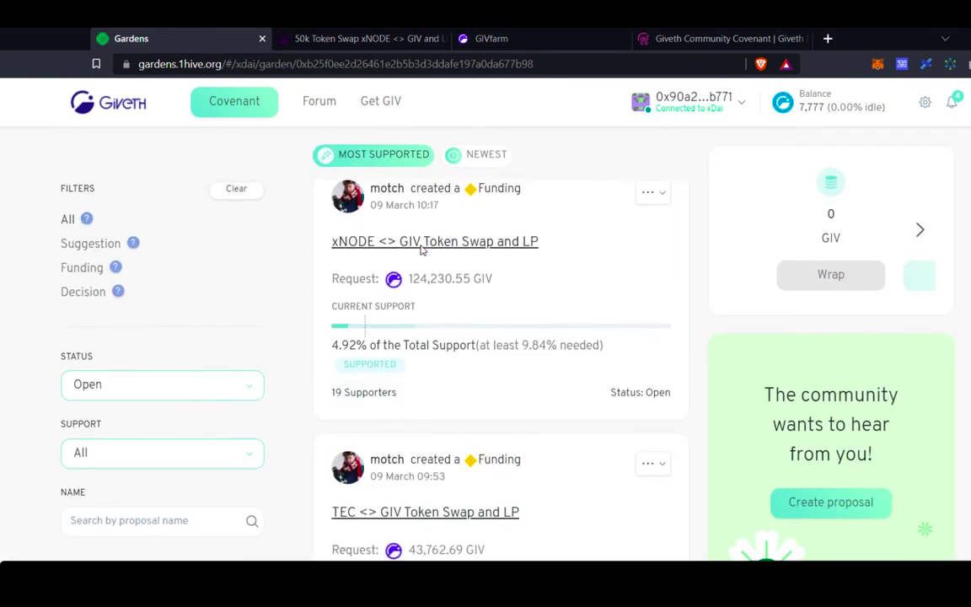
{"action": "scroll", "coordinate": [421, 249], "scroll_direction": "up", "scroll_amount": 1}
{"action": "scroll", "coordinate": [421, 249], "scroll_direction": "down", "scroll_amount": 3}
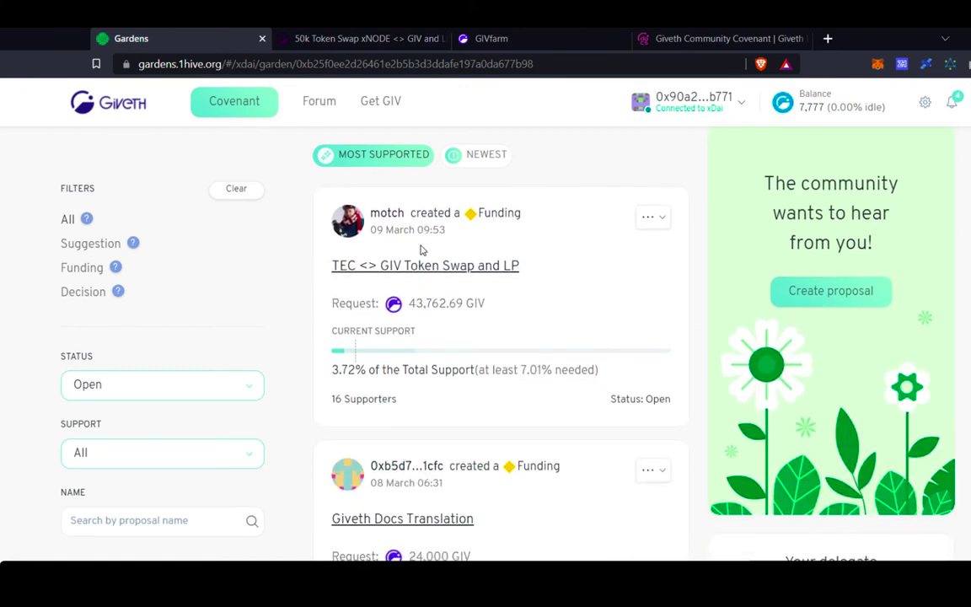
{"action": "scroll", "coordinate": [422, 249], "scroll_direction": "down", "scroll_amount": 1}
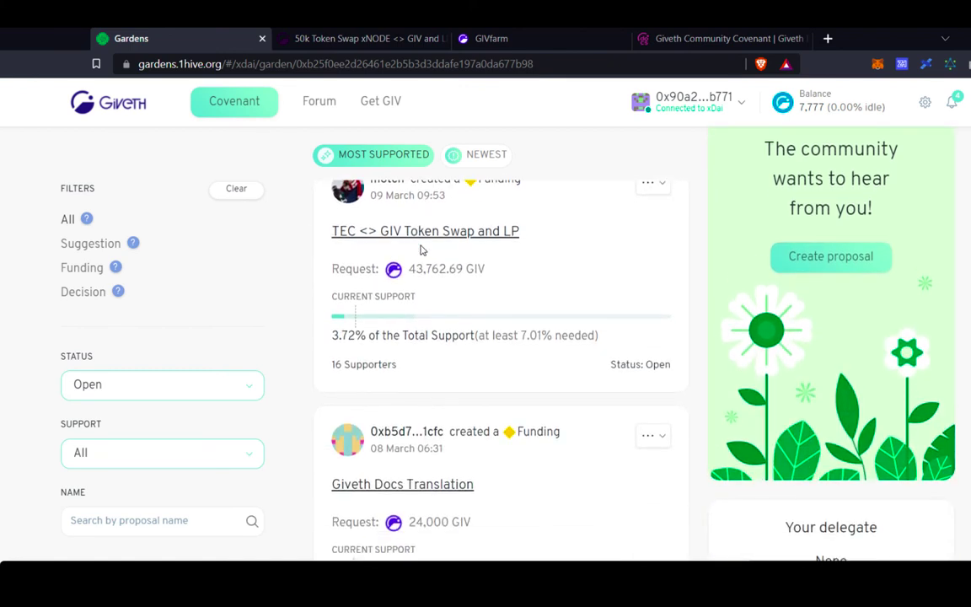
{"action": "left_click", "coordinate": [455, 485]}
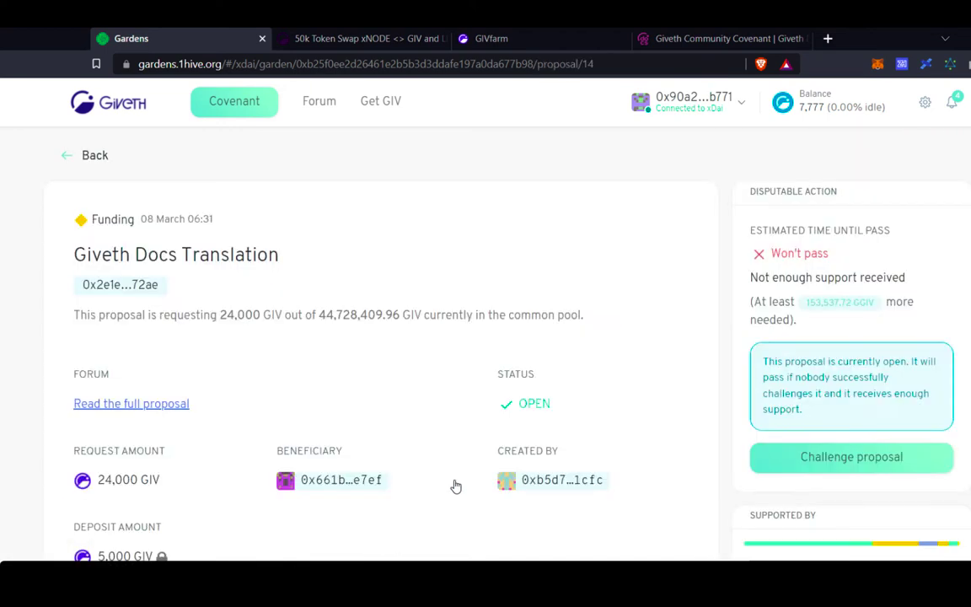
{"action": "left_click", "coordinate": [172, 405]}
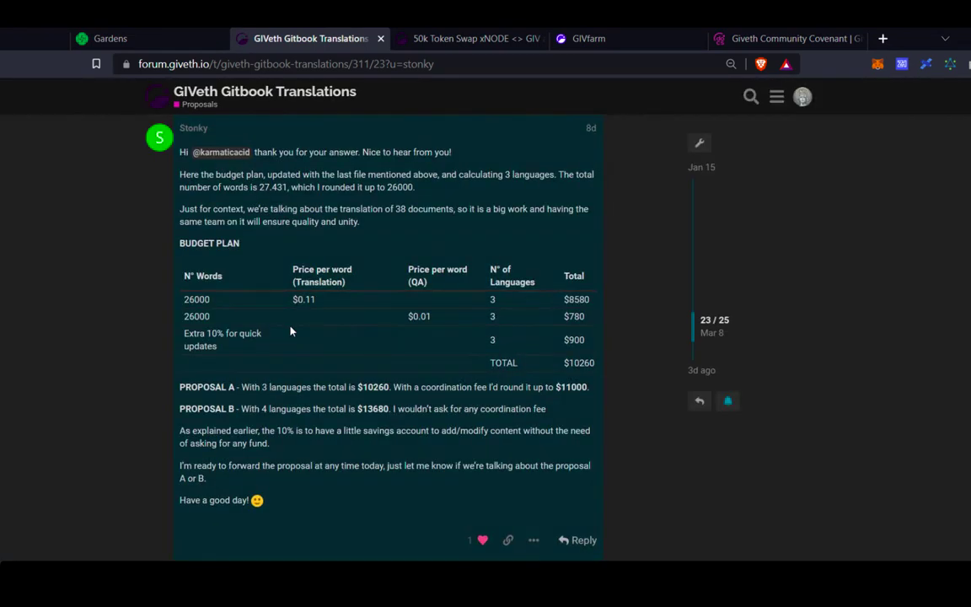
Review the GIVeth Gitbook Translations budget posts, then return to the Gardens proposal tab.
{"action": "scroll", "coordinate": [290, 331], "scroll_direction": "up", "scroll_amount": 10}
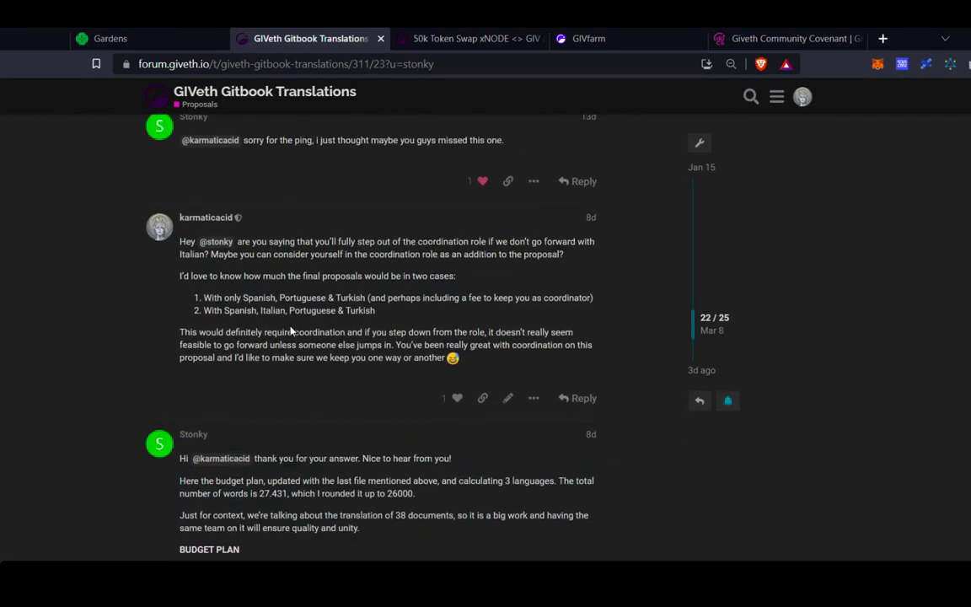
{"action": "scroll", "coordinate": [290, 332], "scroll_direction": "up", "scroll_amount": 15}
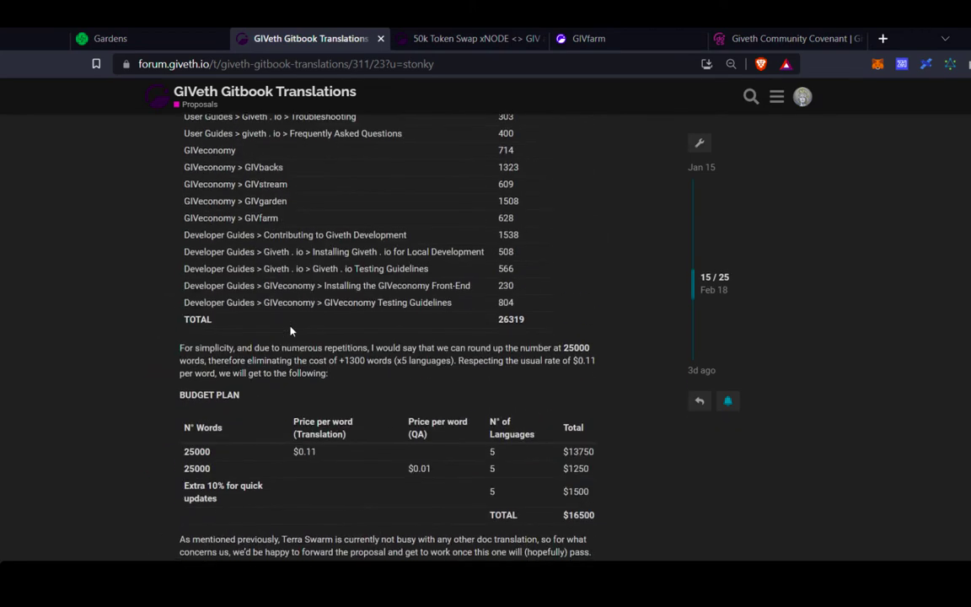
{"action": "scroll", "coordinate": [290, 332], "scroll_direction": "down", "scroll_amount": 8}
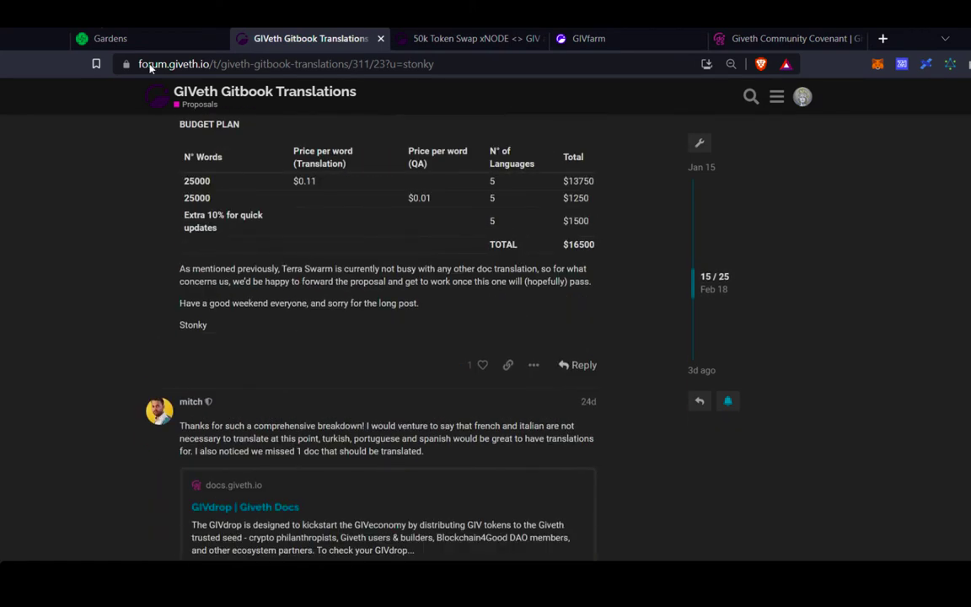
{"action": "left_click", "coordinate": [101, 33]}
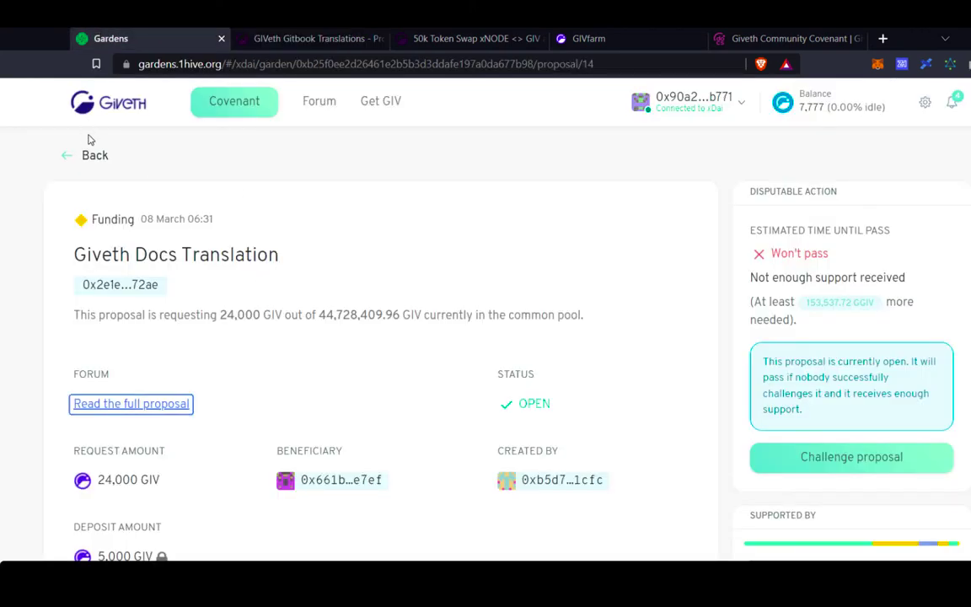
Return to the garden overview and bring up the Create proposal requirements dialog.
{"action": "left_click", "coordinate": [102, 161]}
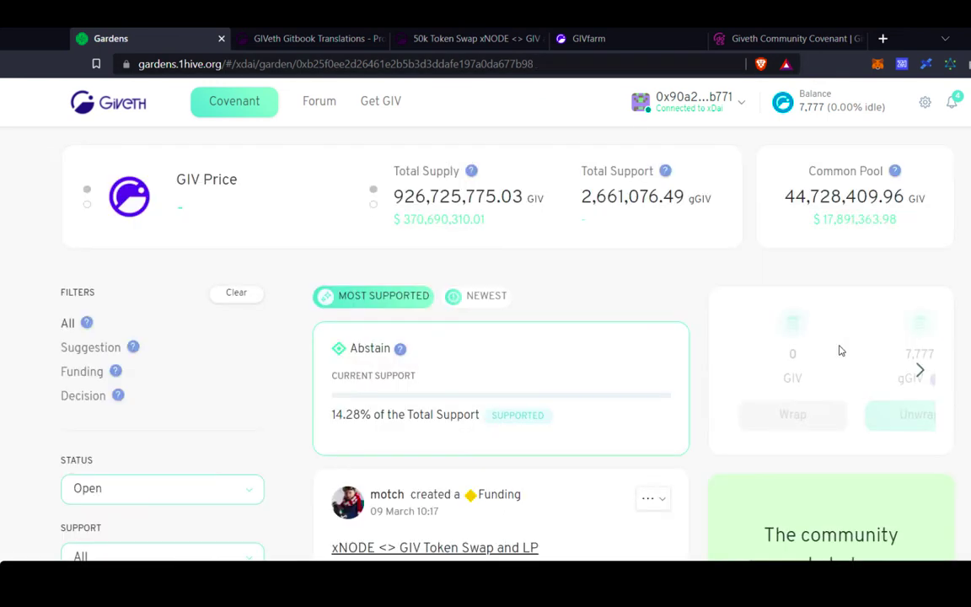
{"action": "scroll", "coordinate": [869, 326], "scroll_direction": "down", "scroll_amount": 3}
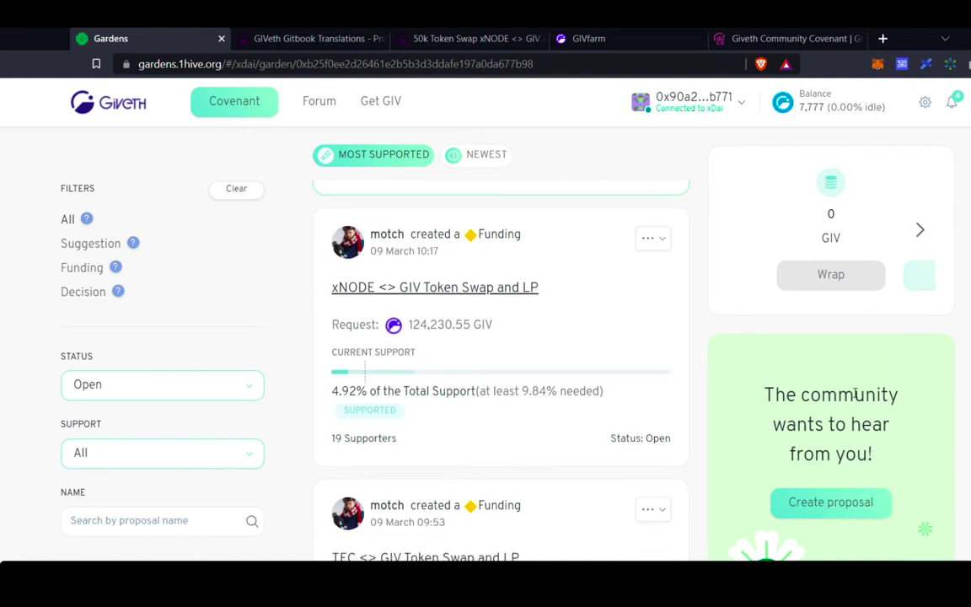
{"action": "left_click", "coordinate": [866, 505]}
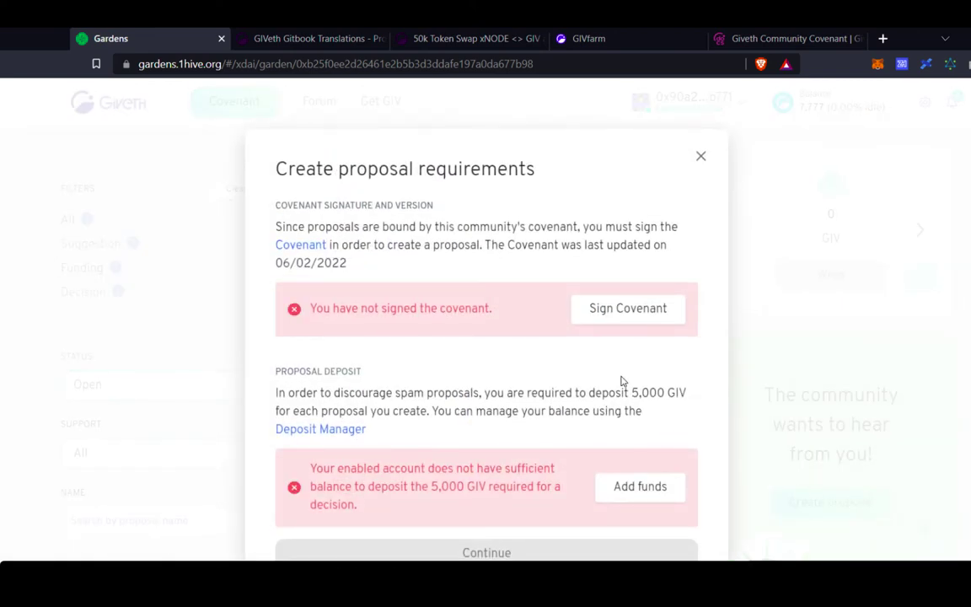
Open the Giveth Community Covenant from the requirements dialog and scroll through it to the end.
{"action": "left_click", "coordinate": [628, 309]}
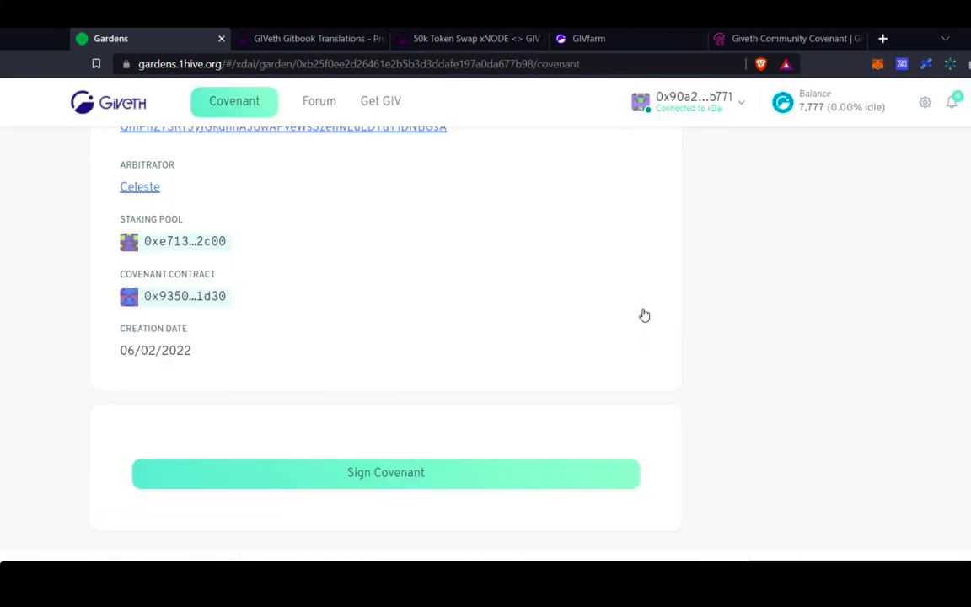
{"action": "scroll", "coordinate": [408, 282], "scroll_direction": "up", "scroll_amount": 2}
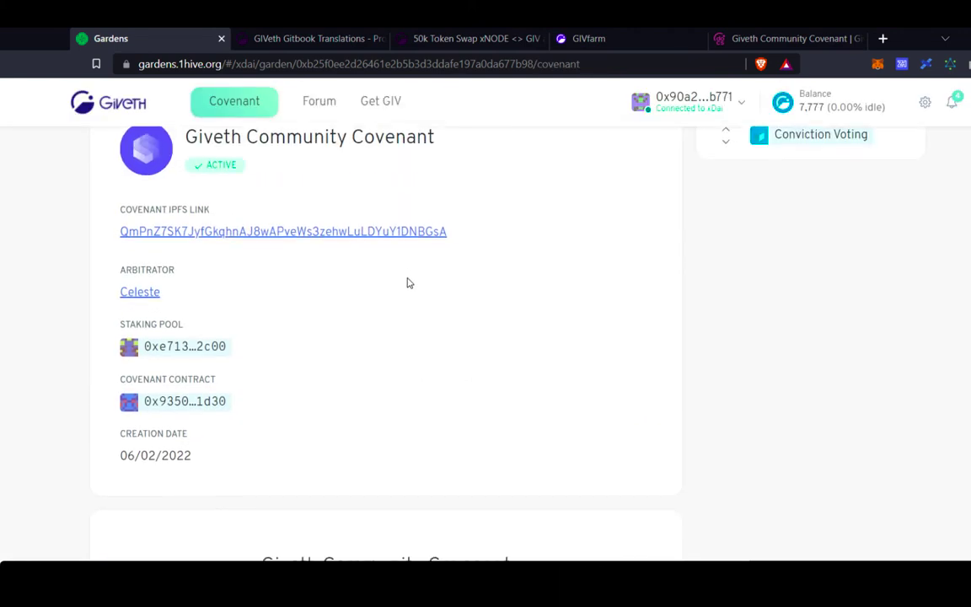
{"action": "scroll", "coordinate": [407, 283], "scroll_direction": "down", "scroll_amount": 1}
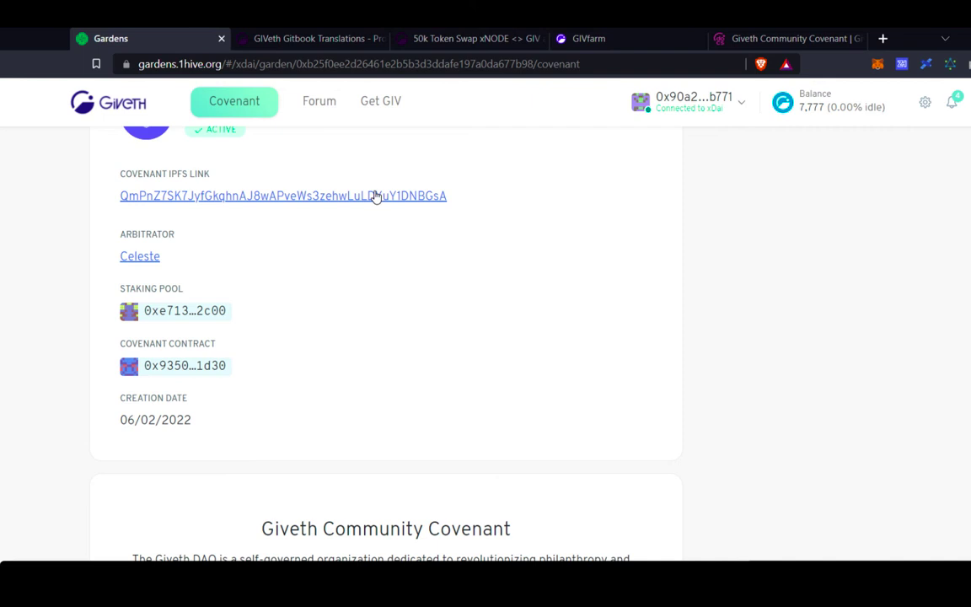
{"action": "scroll", "coordinate": [339, 333], "scroll_direction": "down", "scroll_amount": 2}
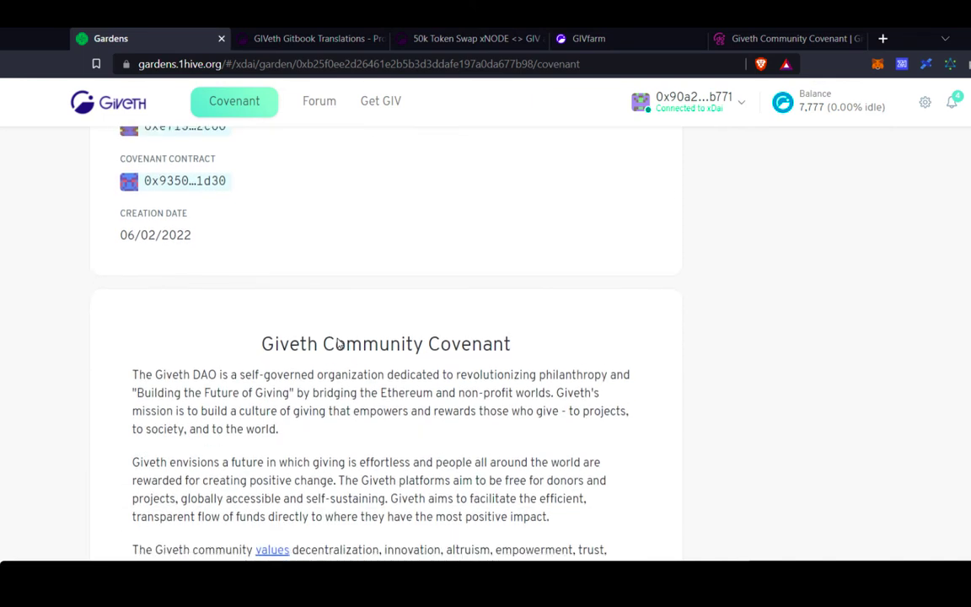
{"action": "scroll", "coordinate": [302, 402], "scroll_direction": "down", "scroll_amount": 2}
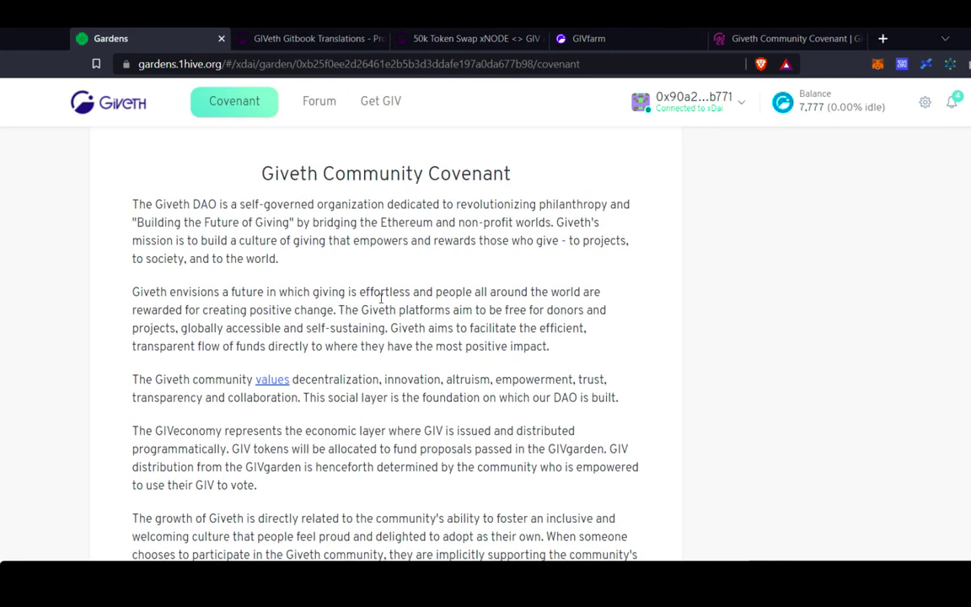
{"action": "scroll", "coordinate": [381, 297], "scroll_direction": "down", "scroll_amount": 1}
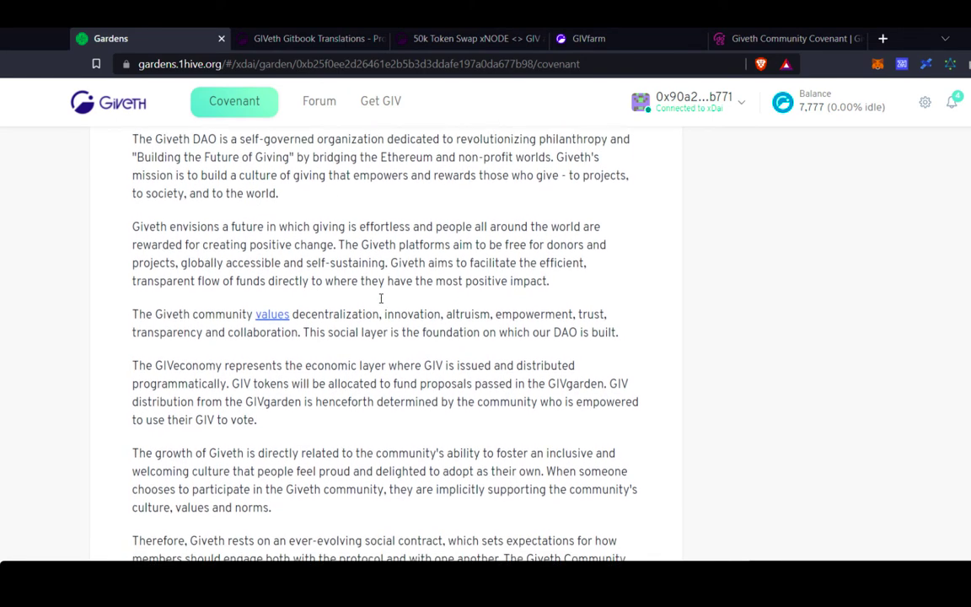
{"action": "scroll", "coordinate": [381, 297], "scroll_direction": "down", "scroll_amount": 1}
{"action": "scroll", "coordinate": [381, 298], "scroll_direction": "down", "scroll_amount": 2}
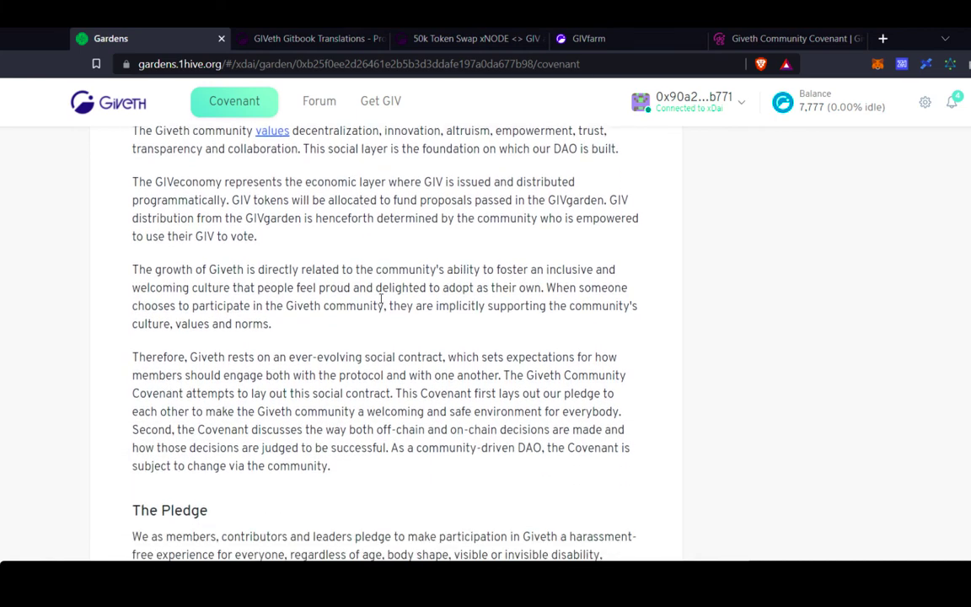
{"action": "scroll", "coordinate": [381, 297], "scroll_direction": "down", "scroll_amount": 3}
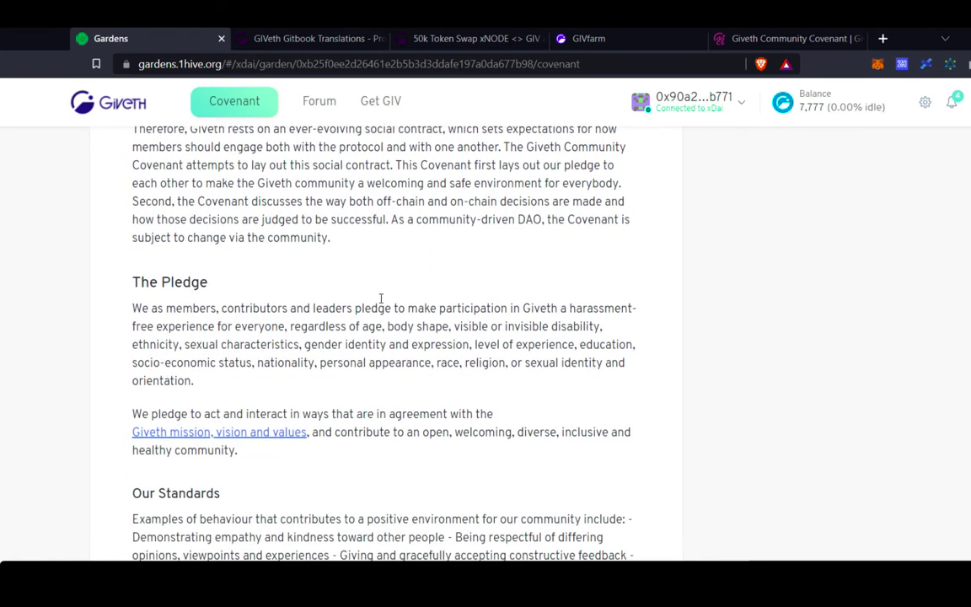
{"action": "scroll", "coordinate": [381, 298], "scroll_direction": "down", "scroll_amount": 2}
{"action": "right_click", "coordinate": [381, 300]}
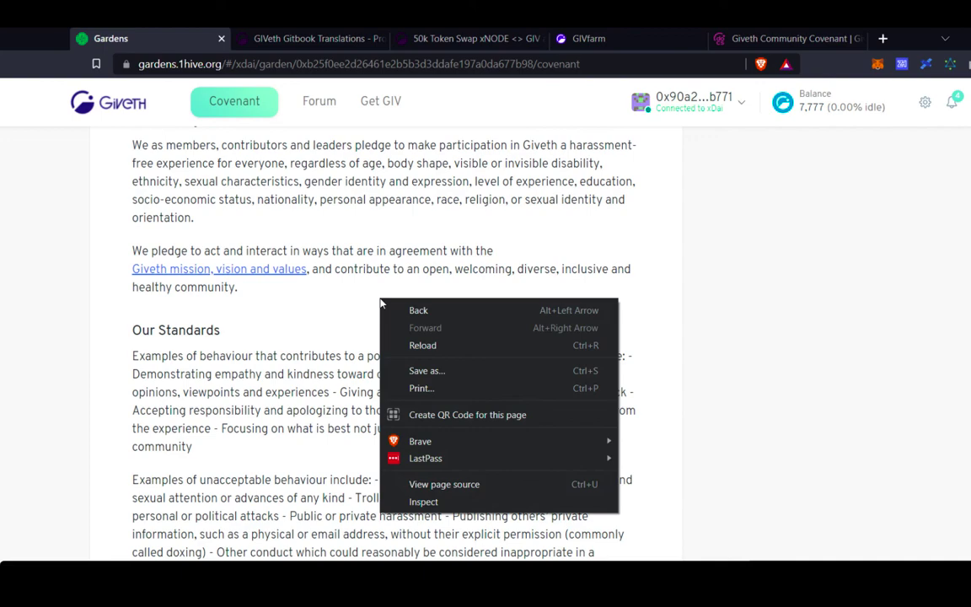
{"action": "left_click", "coordinate": [307, 353]}
{"action": "scroll", "coordinate": [340, 390], "scroll_direction": "down", "scroll_amount": 6}
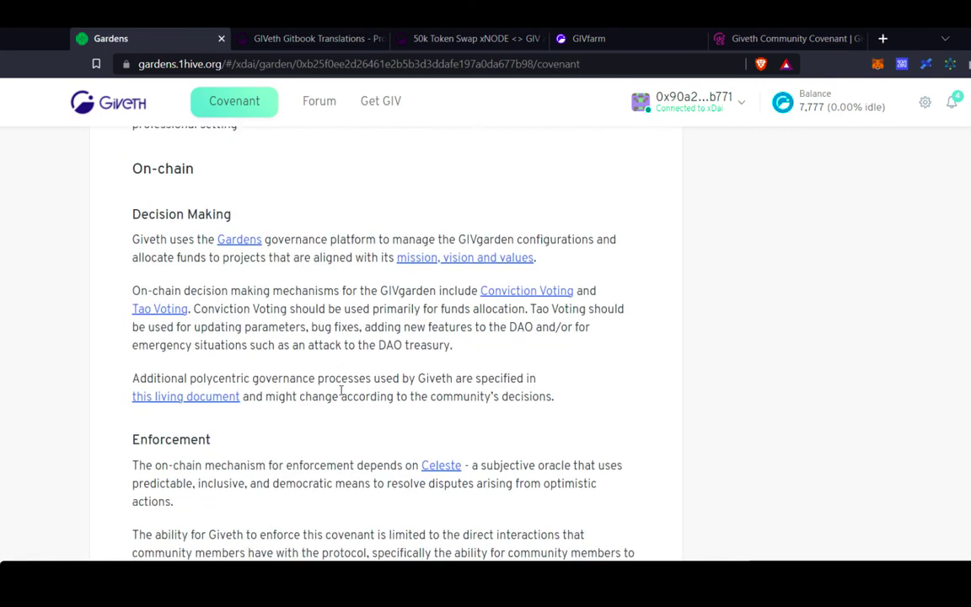
{"action": "scroll", "coordinate": [340, 390], "scroll_direction": "down", "scroll_amount": 10}
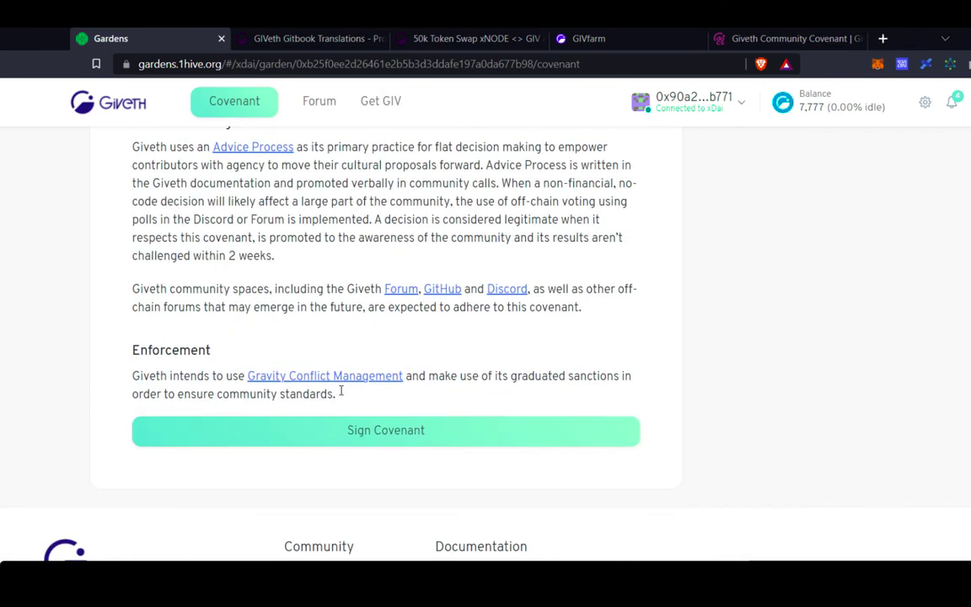
{"action": "scroll", "coordinate": [340, 391], "scroll_direction": "down", "scroll_amount": 1}
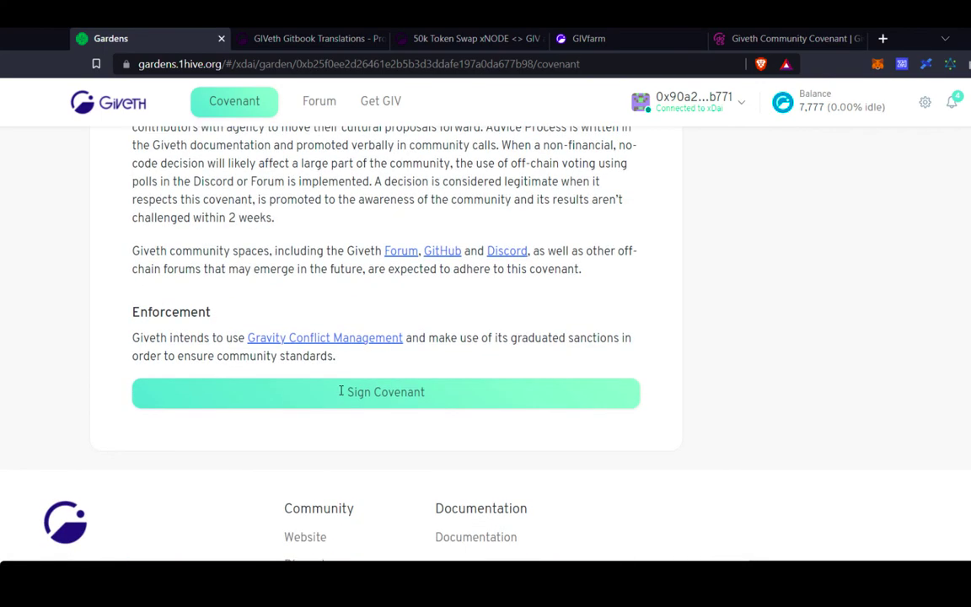
Agree to the covenant's terms, sign it, and approve the signature in the wallet.
{"action": "left_click", "coordinate": [446, 398]}
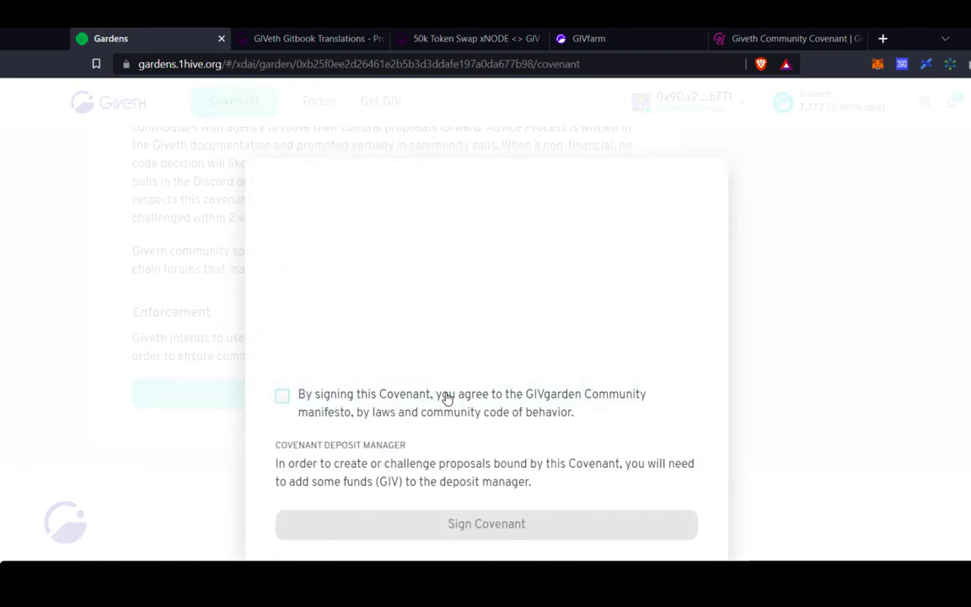
{"action": "left_click", "coordinate": [282, 399]}
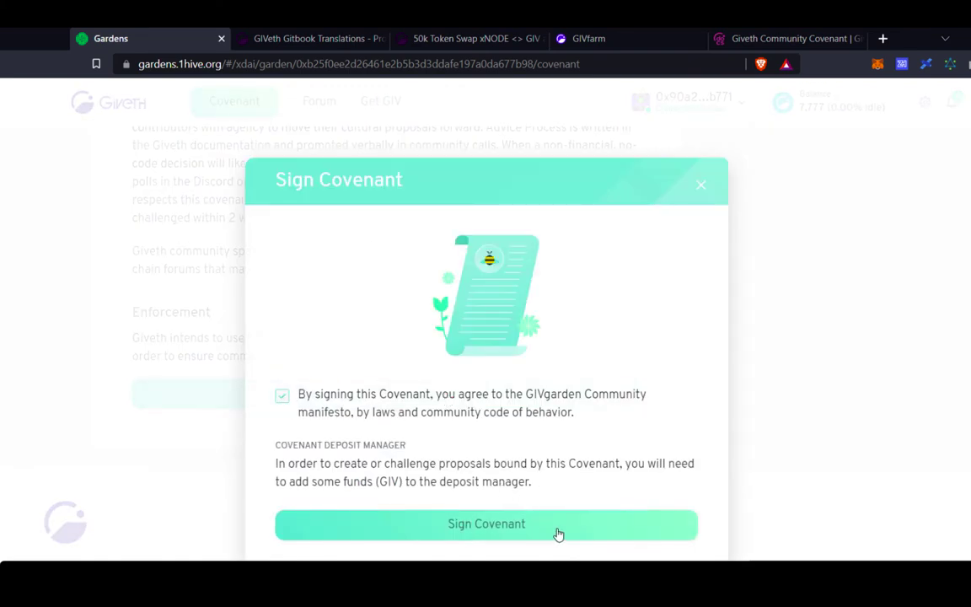
{"action": "left_click", "coordinate": [588, 536]}
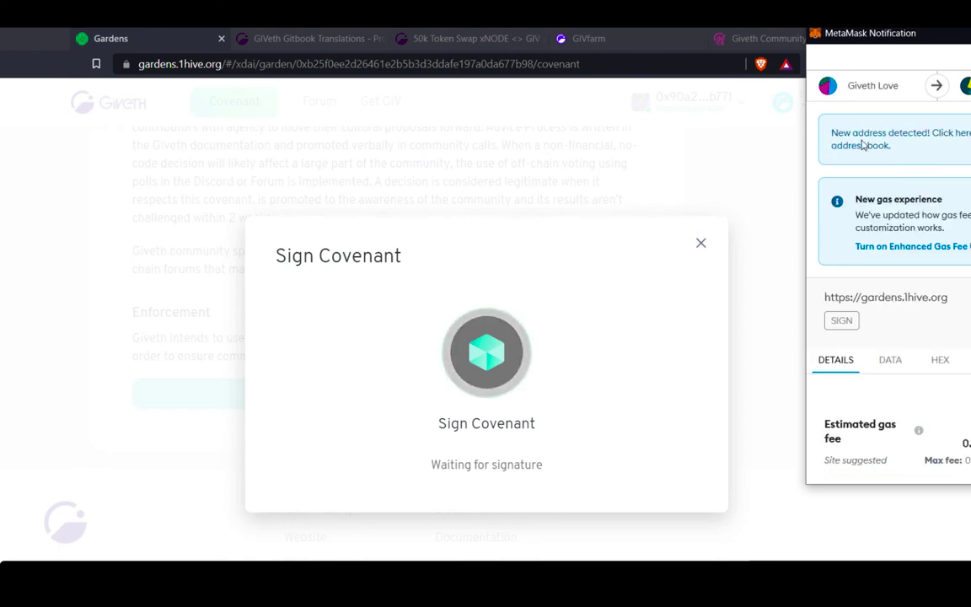
{"action": "scroll", "coordinate": [895, 368], "scroll_direction": "down", "scroll_amount": 3}
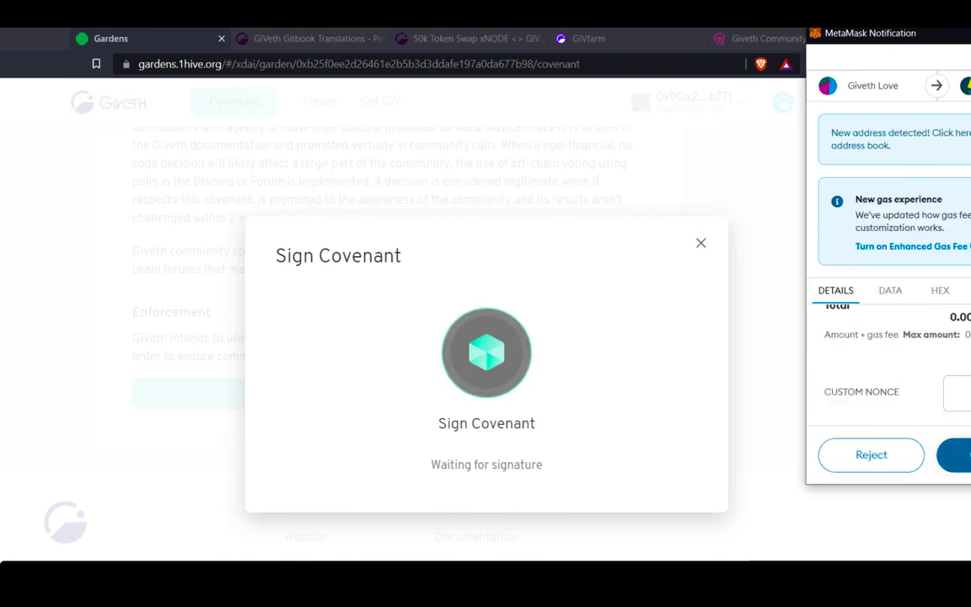
{"action": "left_click", "coordinate": [959, 455]}
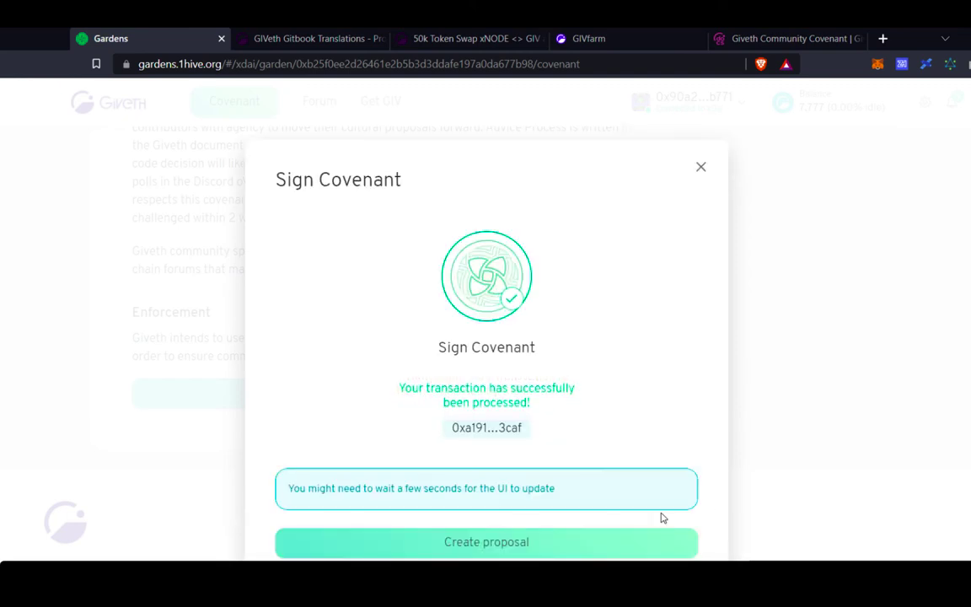
Continue to proposal creation and open the Deposit Manager's Add funds (GIV) form.
{"action": "left_click", "coordinate": [512, 550]}
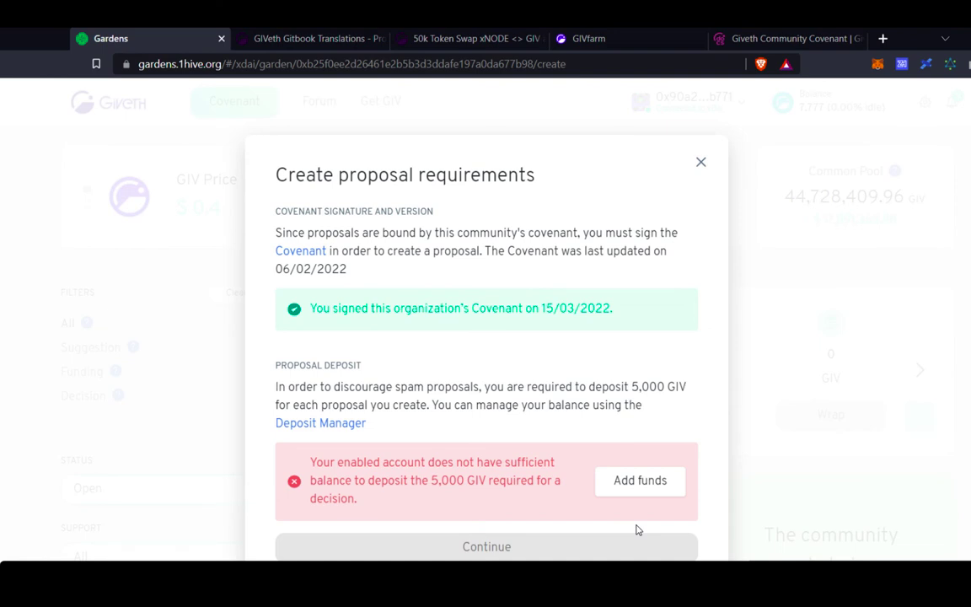
{"action": "left_click", "coordinate": [668, 488]}
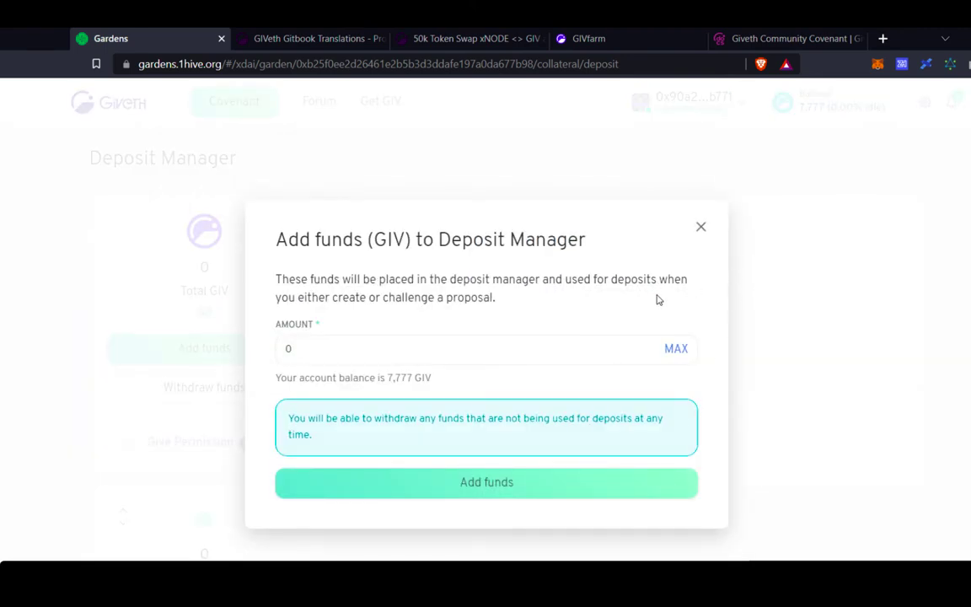
Deposit 5,000 GIV into the Deposit Manager, approving the transaction in the wallet.
{"action": "left_click", "coordinate": [332, 355]}
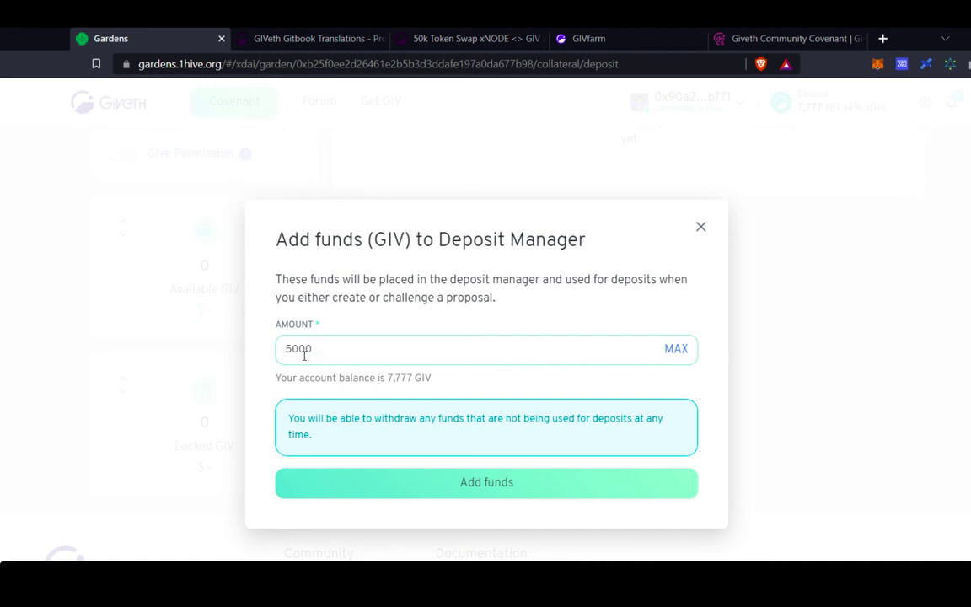
{"action": "left_click", "coordinate": [509, 494]}
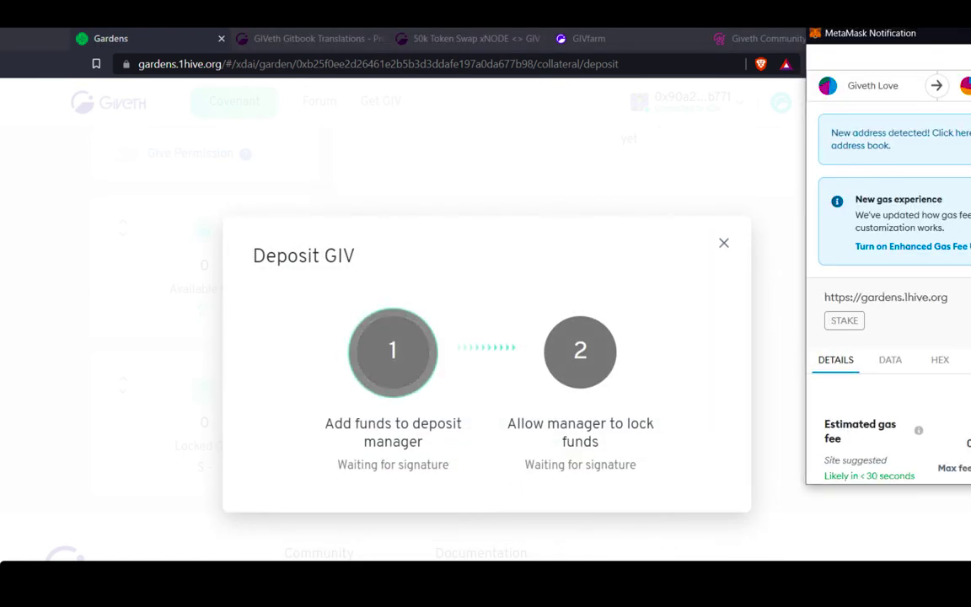
{"action": "scroll", "coordinate": [889, 379], "scroll_direction": "down", "scroll_amount": 2}
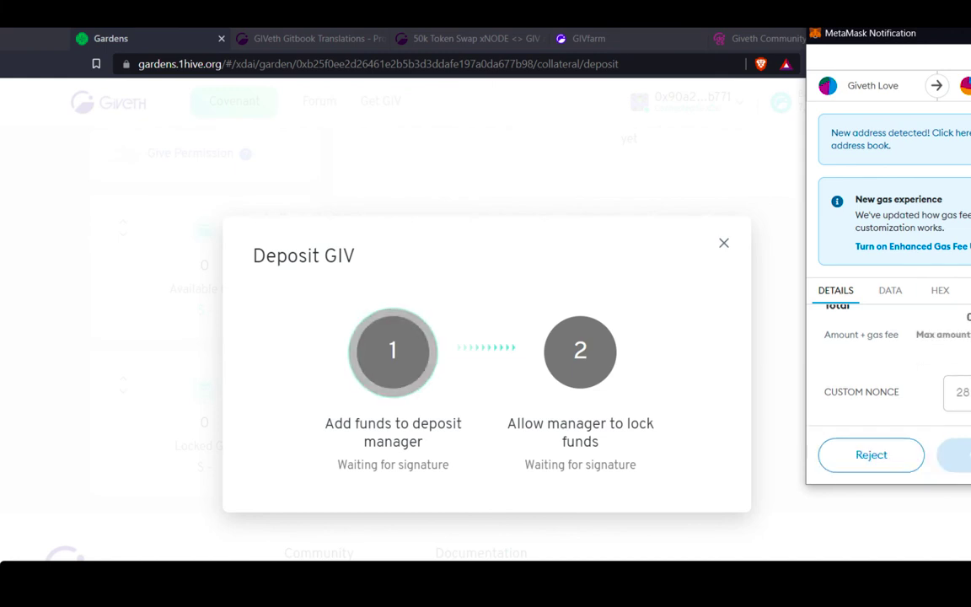
{"action": "left_click", "coordinate": [960, 454]}
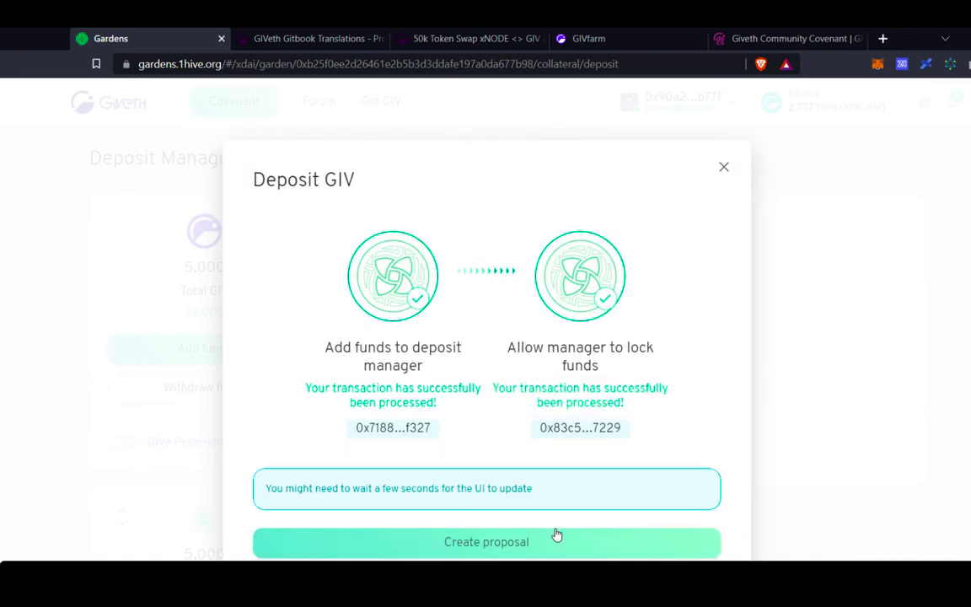
{"action": "left_click", "coordinate": [607, 549]}
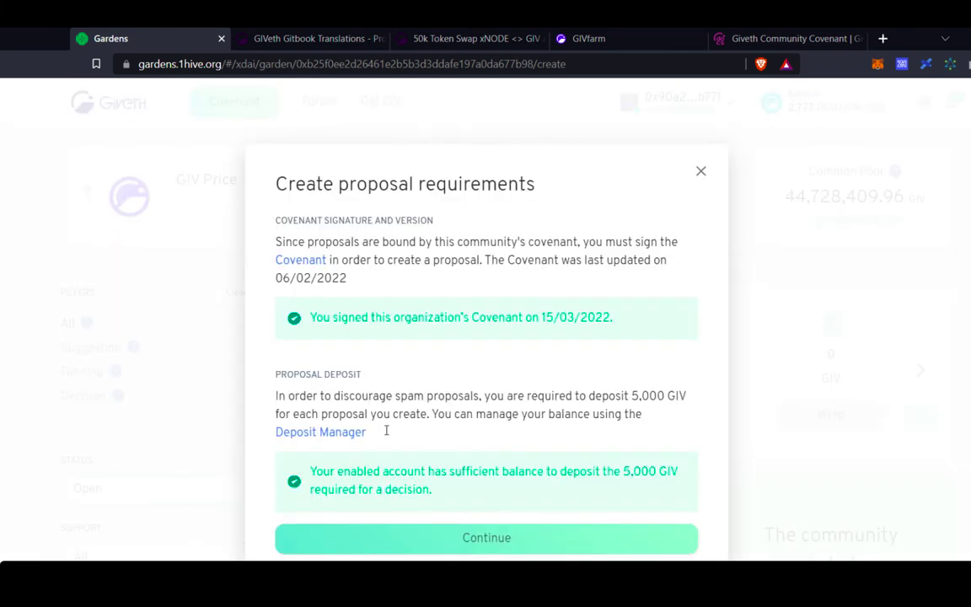
Start a Funding proposal titled 'Token swap with xNode'.
{"action": "left_click", "coordinate": [547, 541]}
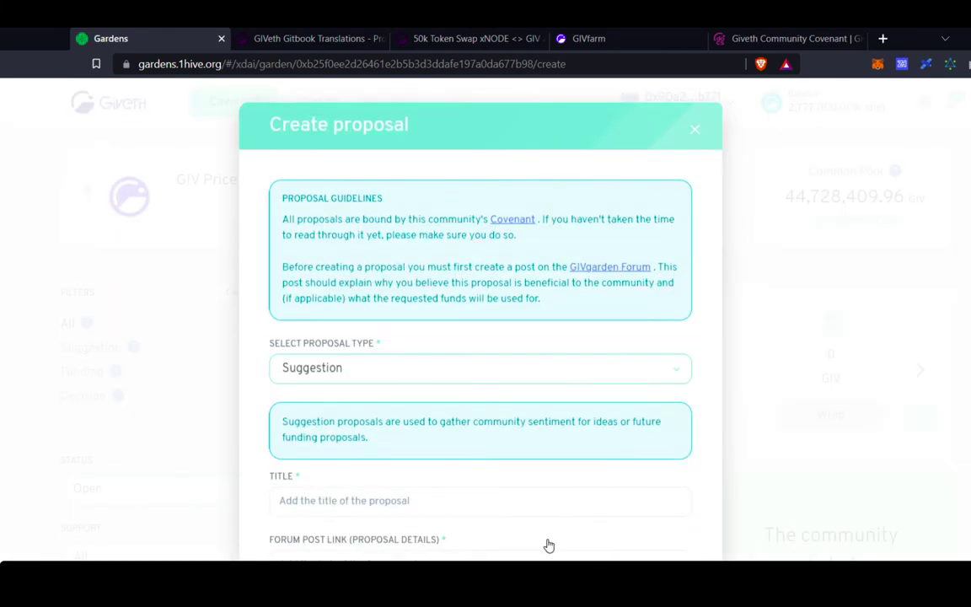
{"action": "left_click", "coordinate": [388, 372]}
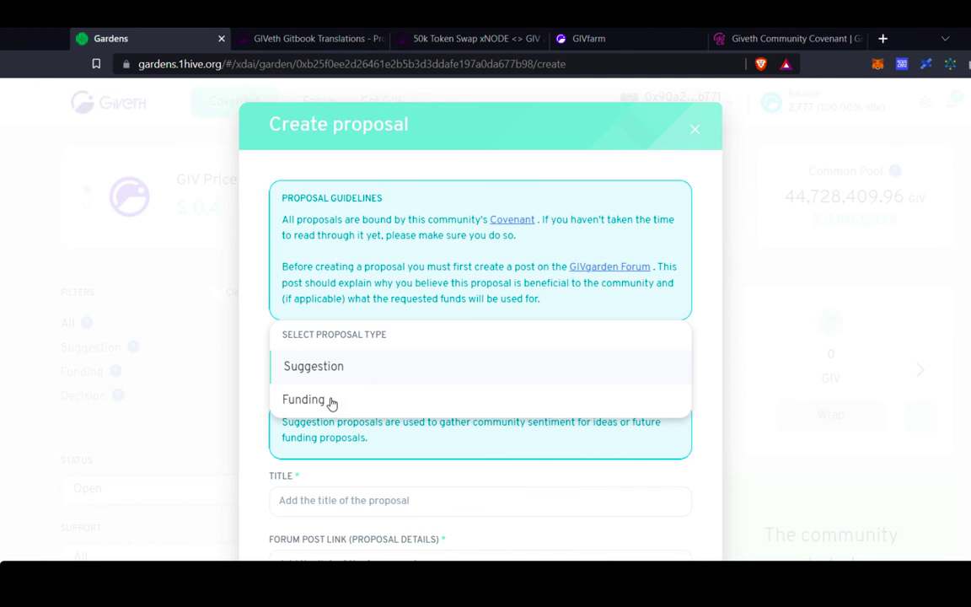
{"action": "left_click", "coordinate": [331, 403]}
{"action": "scroll", "coordinate": [426, 407], "scroll_direction": "down", "scroll_amount": 3}
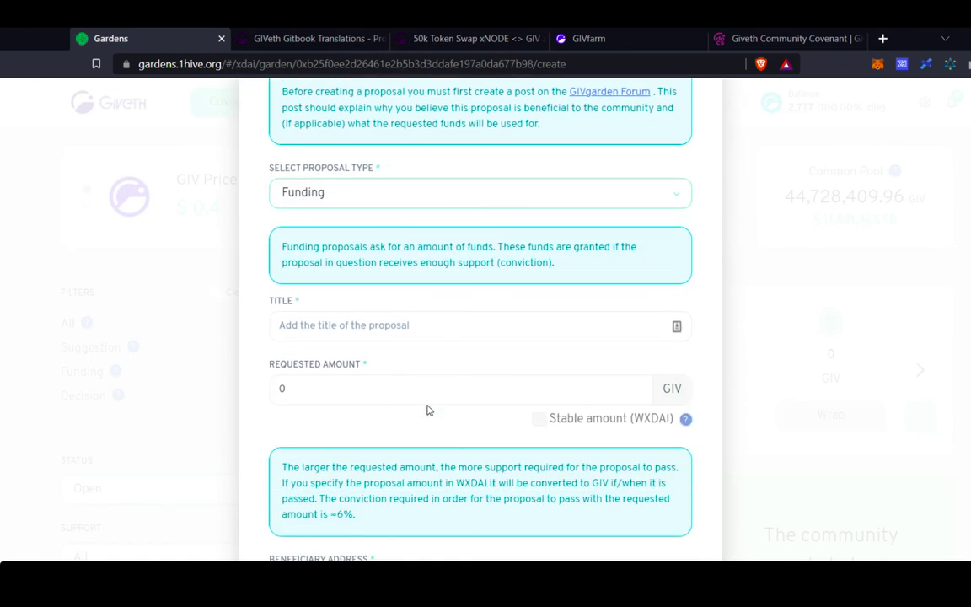
{"action": "left_click", "coordinate": [459, 330]}
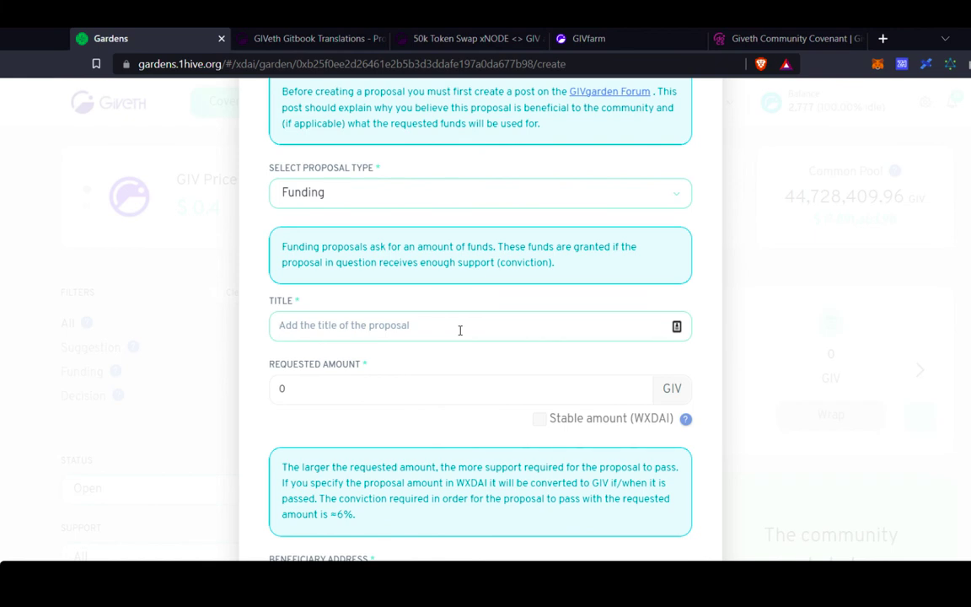
{"action": "type", "text": "Token"}
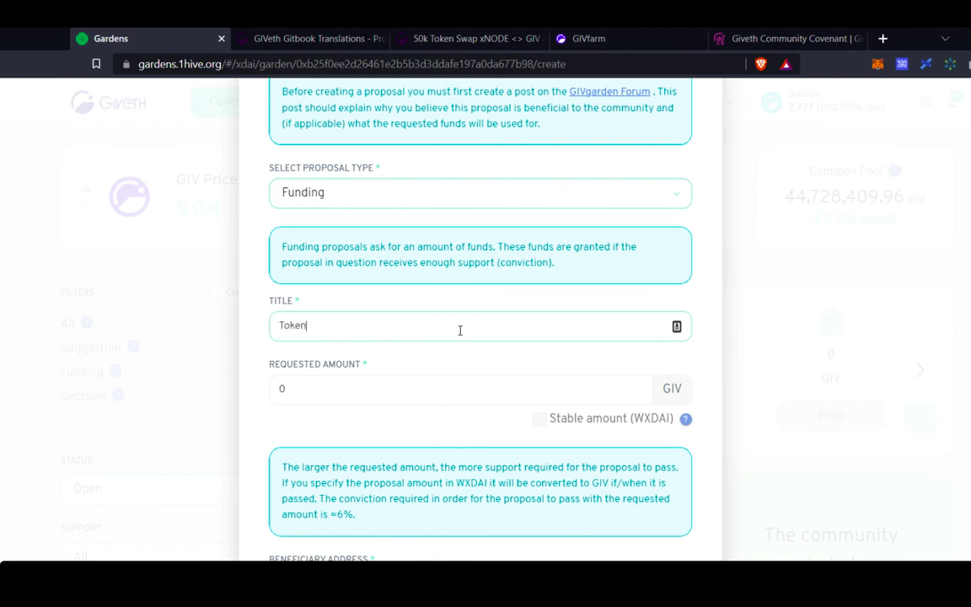
{"action": "type", "text": " swap with xNode"}
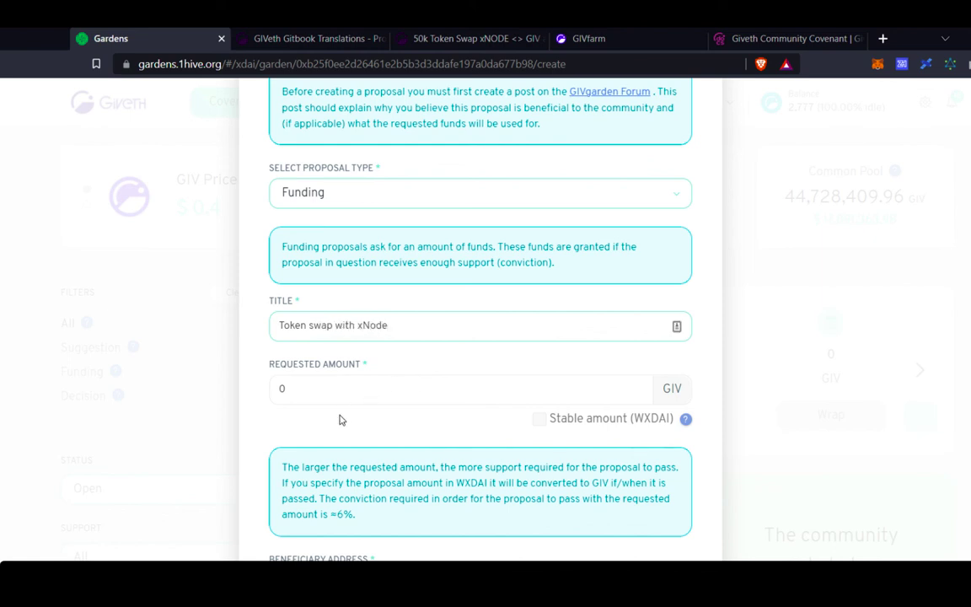
Request 1,000 GIV and paste the beneficiary's wallet address into the form.
{"action": "left_click", "coordinate": [356, 385]}
{"action": "type", "text": "1,"}
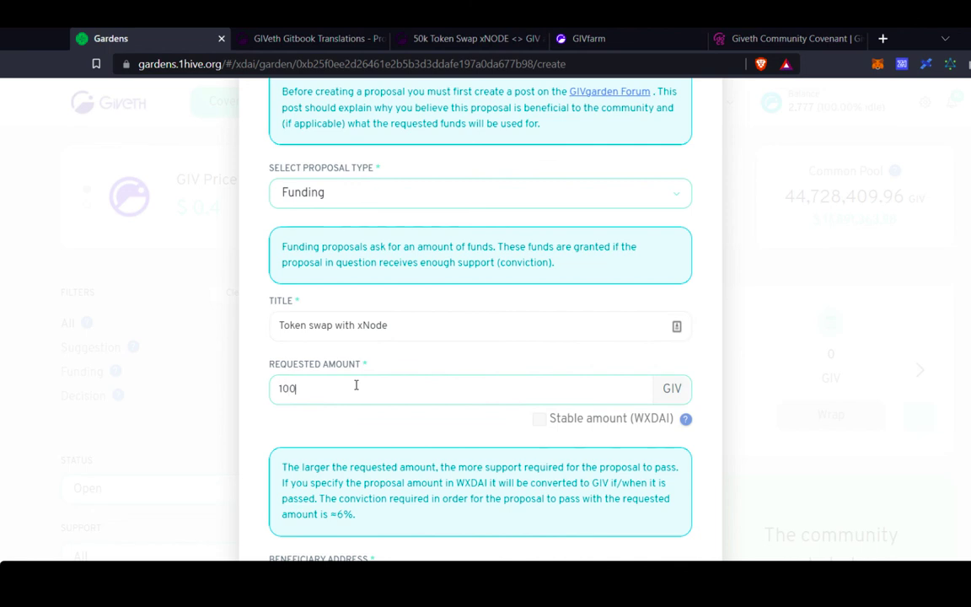
{"action": "type", "text": "000"}
{"action": "scroll", "coordinate": [356, 385], "scroll_direction": "down", "scroll_amount": 2}
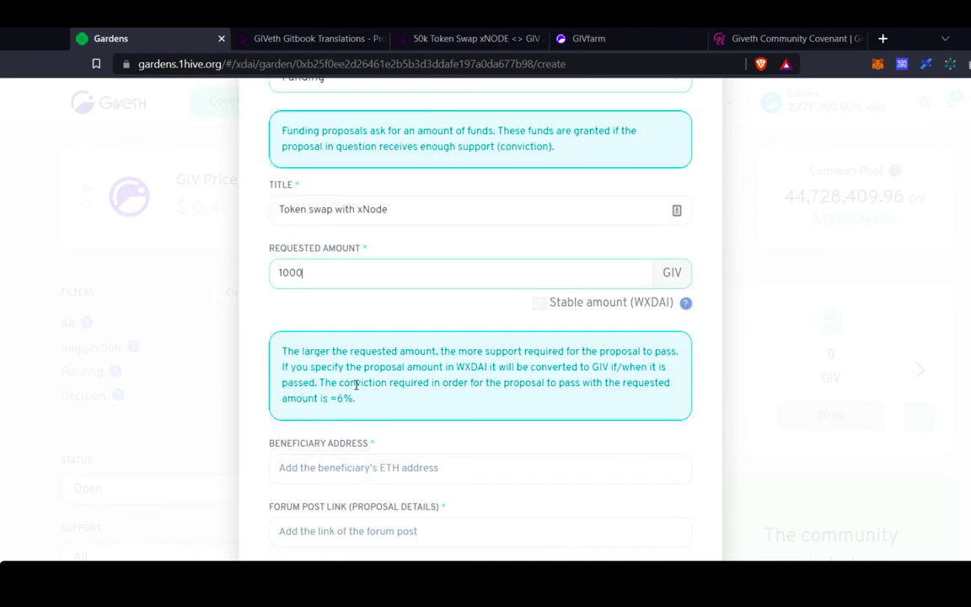
{"action": "left_click", "coordinate": [402, 467]}
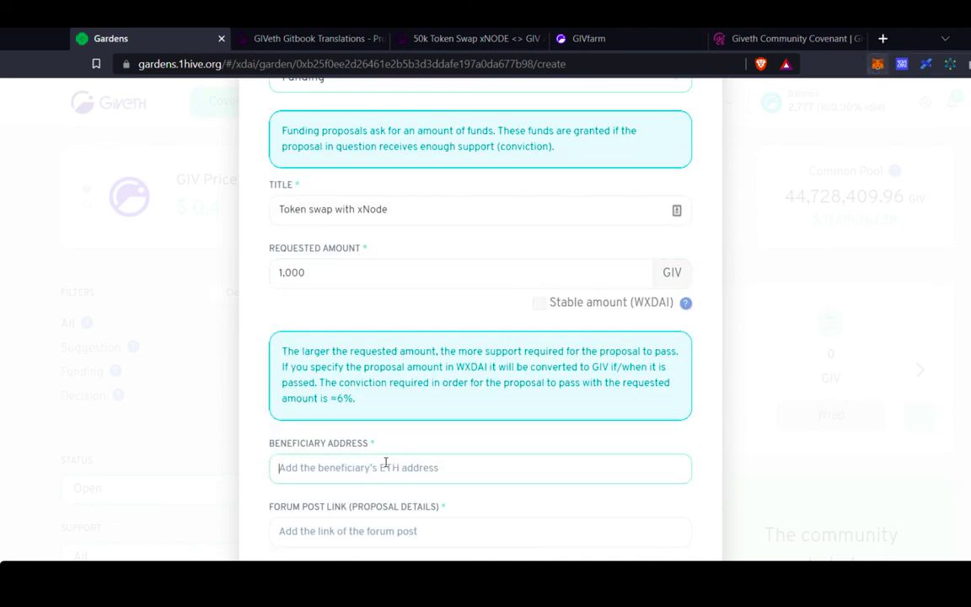
{"action": "type", "text": "0x90a29e9f7F7639F725B76bB3Ba833fe5D234b771"}
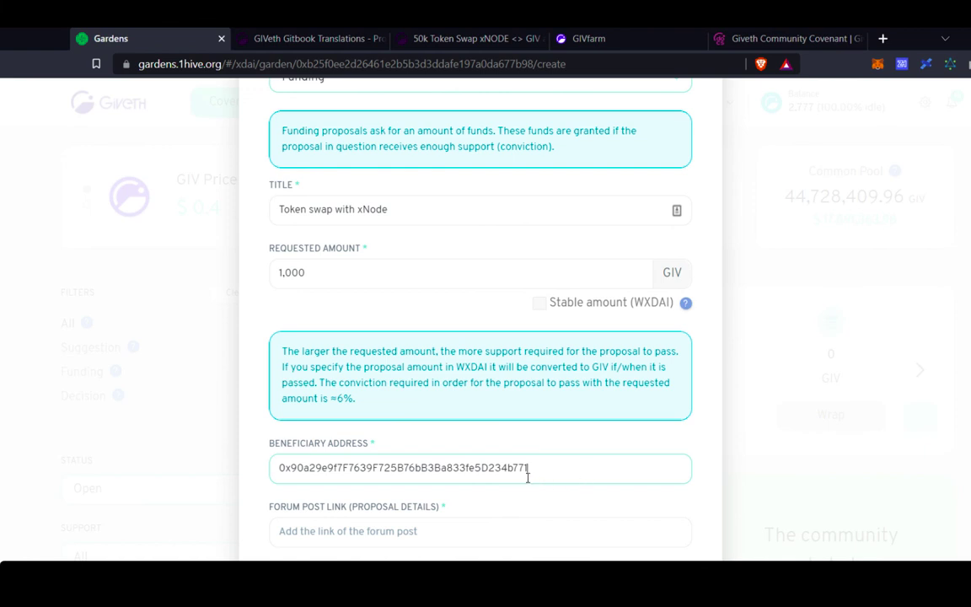
{"action": "left_click", "coordinate": [413, 529]}
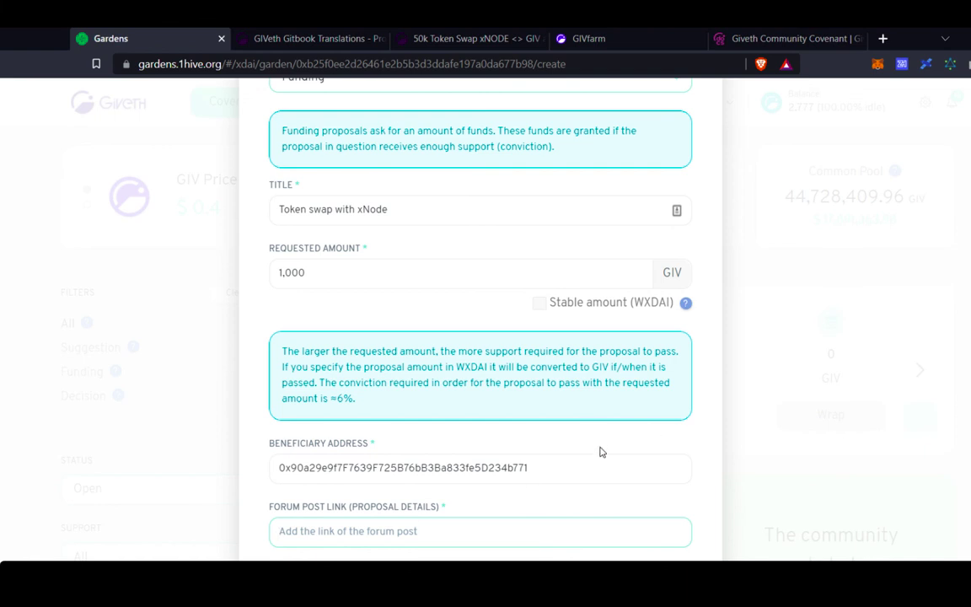
{"action": "scroll", "coordinate": [600, 451], "scroll_direction": "up", "scroll_amount": 1}
{"action": "scroll", "coordinate": [600, 451], "scroll_direction": "up", "scroll_amount": 3}
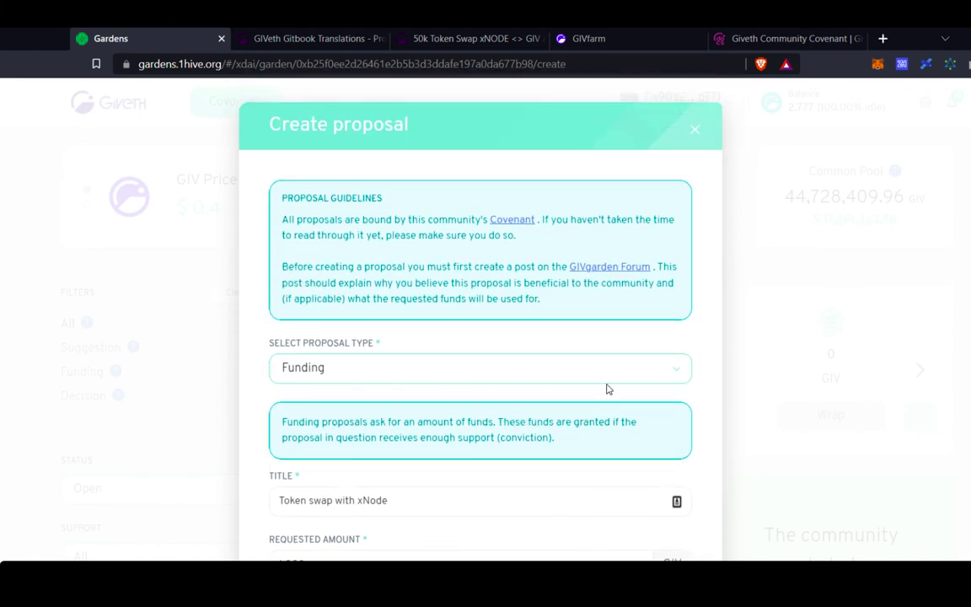
Close the funding proposal form without submitting and return to the garden overview.
{"action": "left_click", "coordinate": [692, 133]}
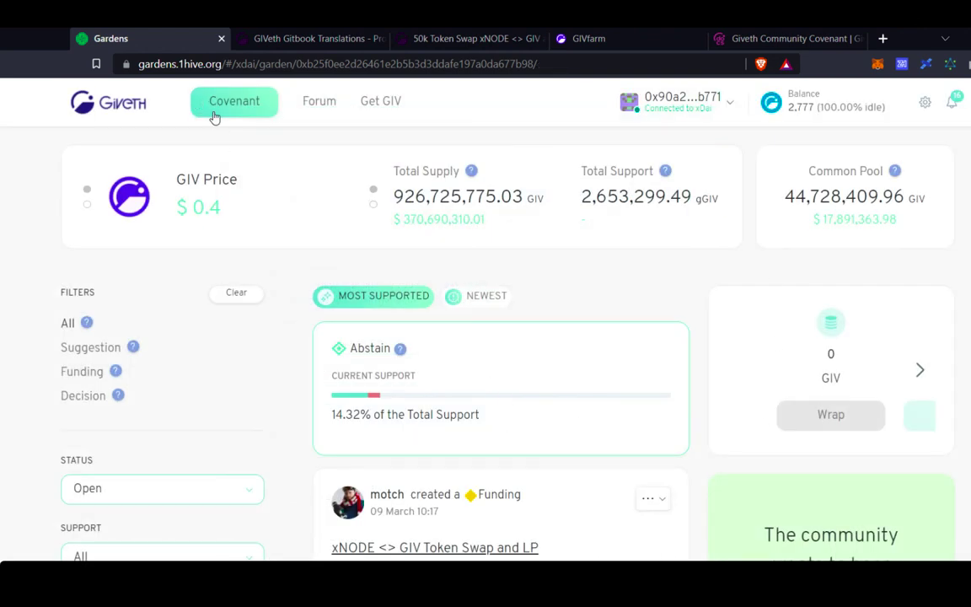
{"action": "scroll", "coordinate": [384, 270], "scroll_direction": "down", "scroll_amount": 1}
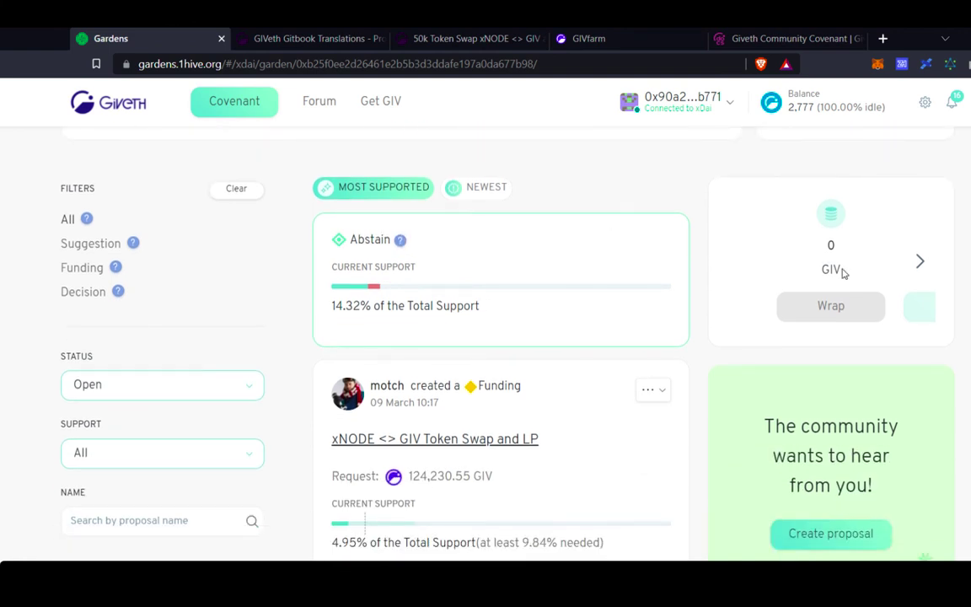
{"action": "scroll", "coordinate": [486, 466], "scroll_direction": "down", "scroll_amount": 1}
Advance the GIV token panel to the slide showing 0.06 Earned GIV to claim.
{"action": "scroll", "coordinate": [486, 466], "scroll_direction": "up", "scroll_amount": 2}
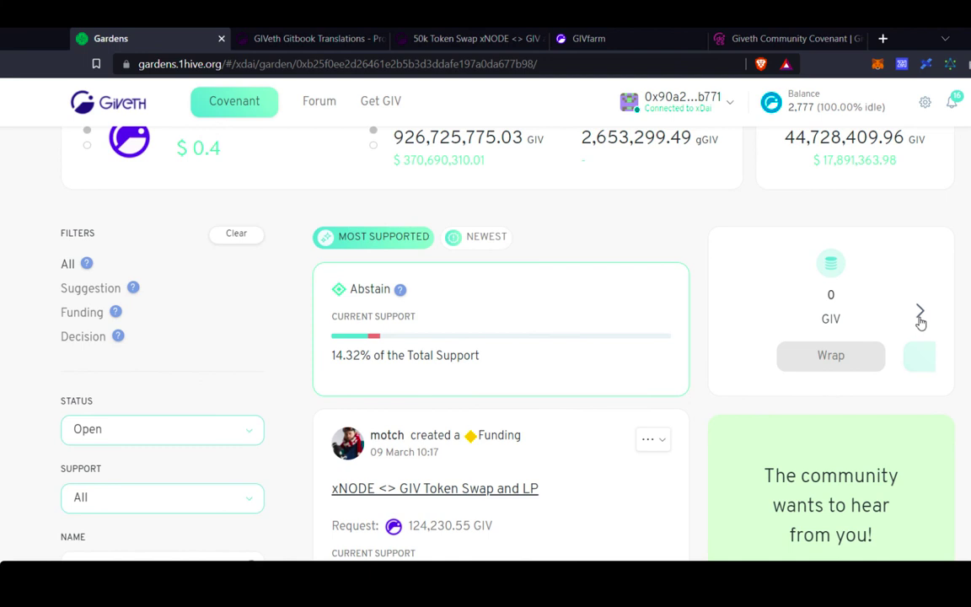
{"action": "left_click", "coordinate": [921, 322]}
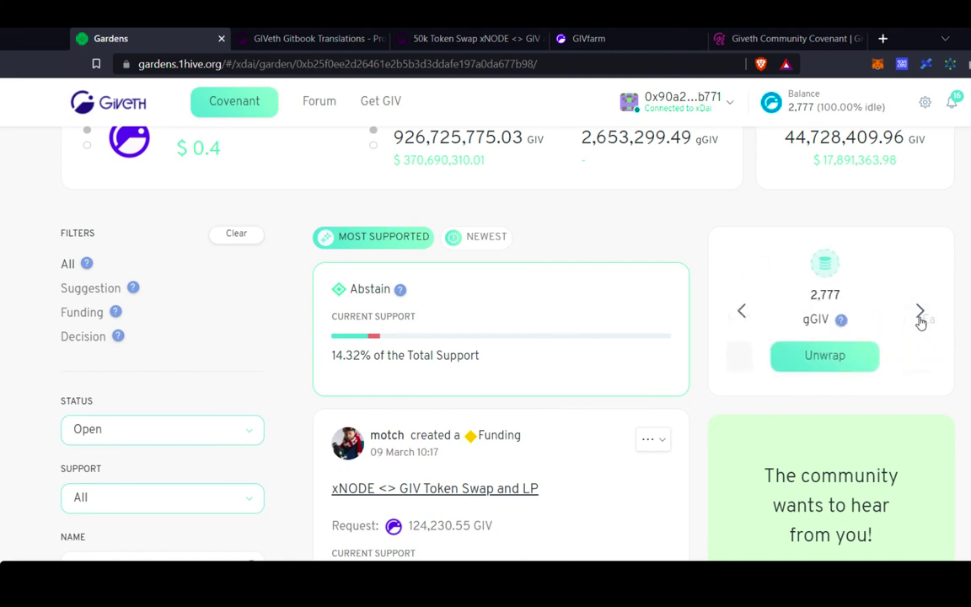
{"action": "left_click", "coordinate": [921, 322]}
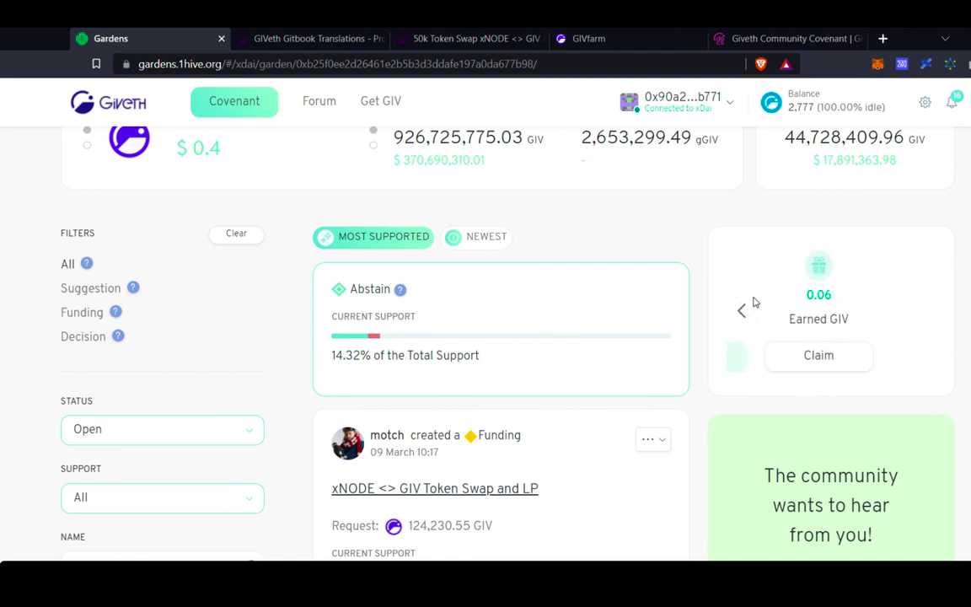
On the GIVgarden page, harvest the 0.05 GIV rewards and confirm the harvest.
{"action": "left_click", "coordinate": [836, 367]}
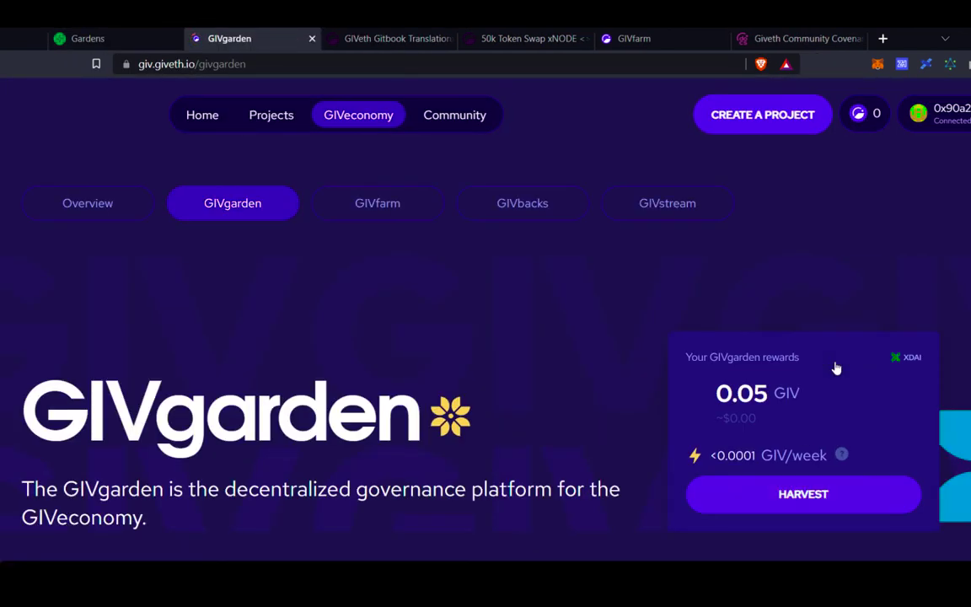
{"action": "scroll", "coordinate": [748, 364], "scroll_direction": "down", "scroll_amount": 2}
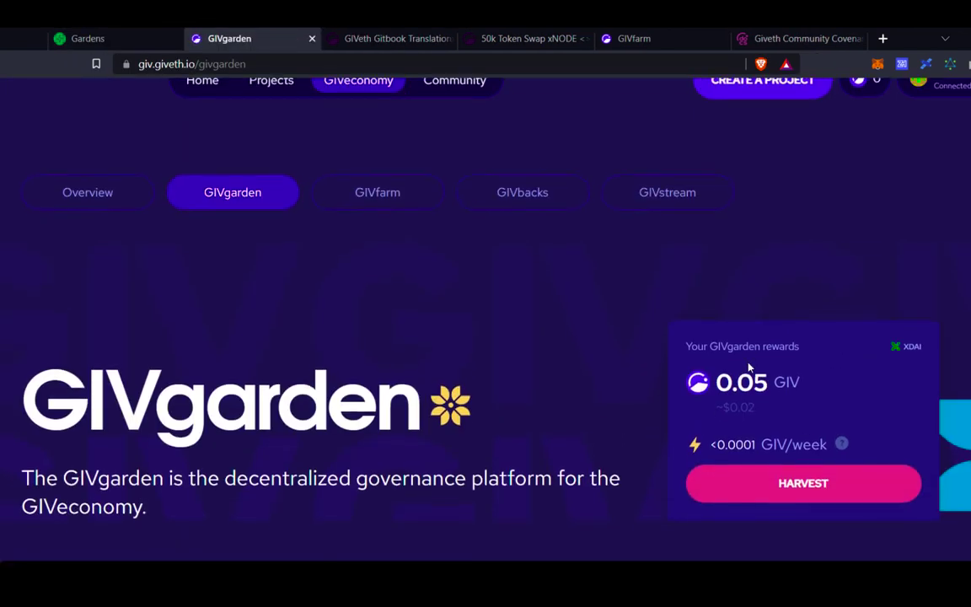
{"action": "scroll", "coordinate": [749, 365], "scroll_direction": "down", "scroll_amount": 2}
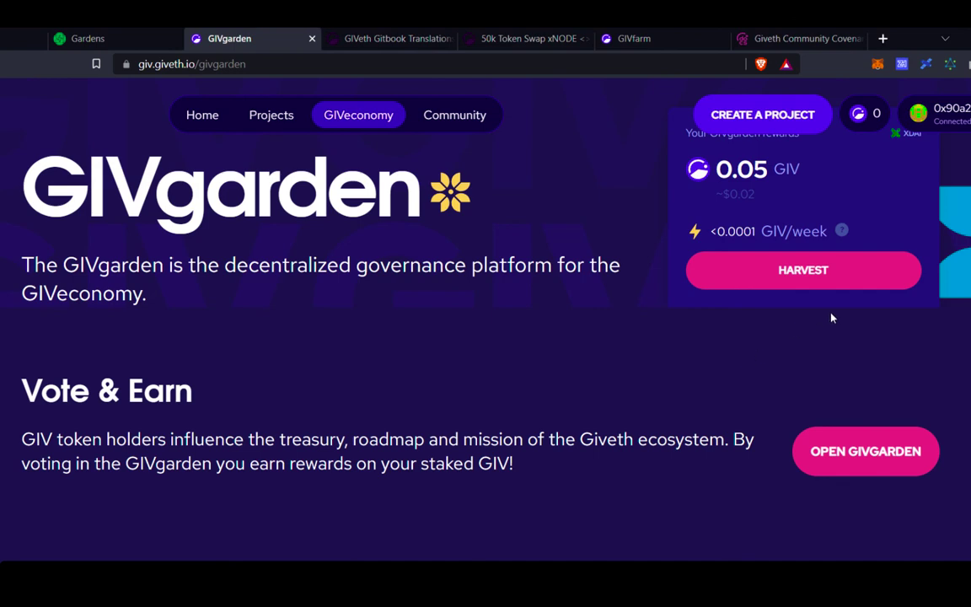
{"action": "scroll", "coordinate": [830, 288], "scroll_direction": "up", "scroll_amount": 1}
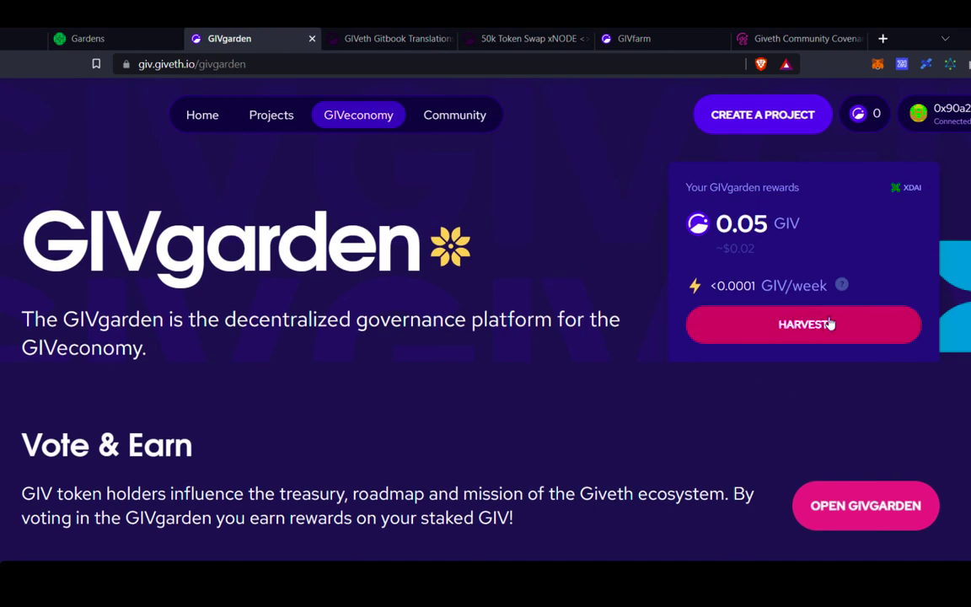
{"action": "left_click", "coordinate": [830, 323]}
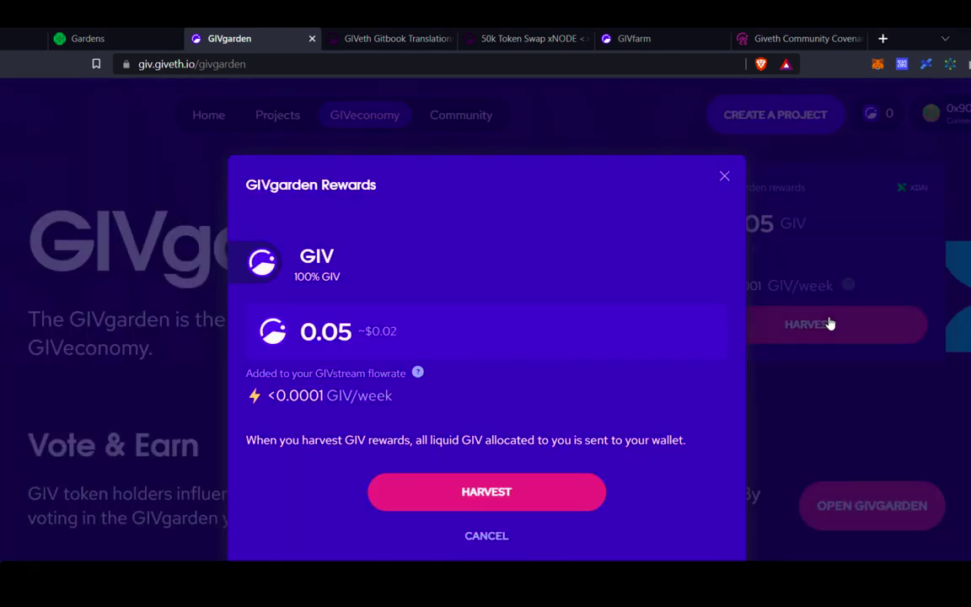
{"action": "left_click", "coordinate": [548, 499]}
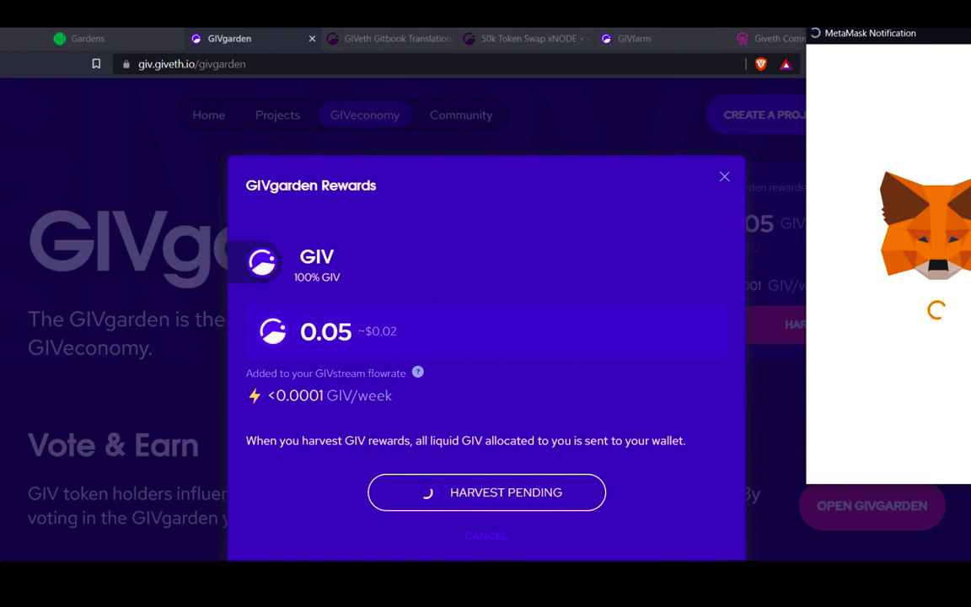